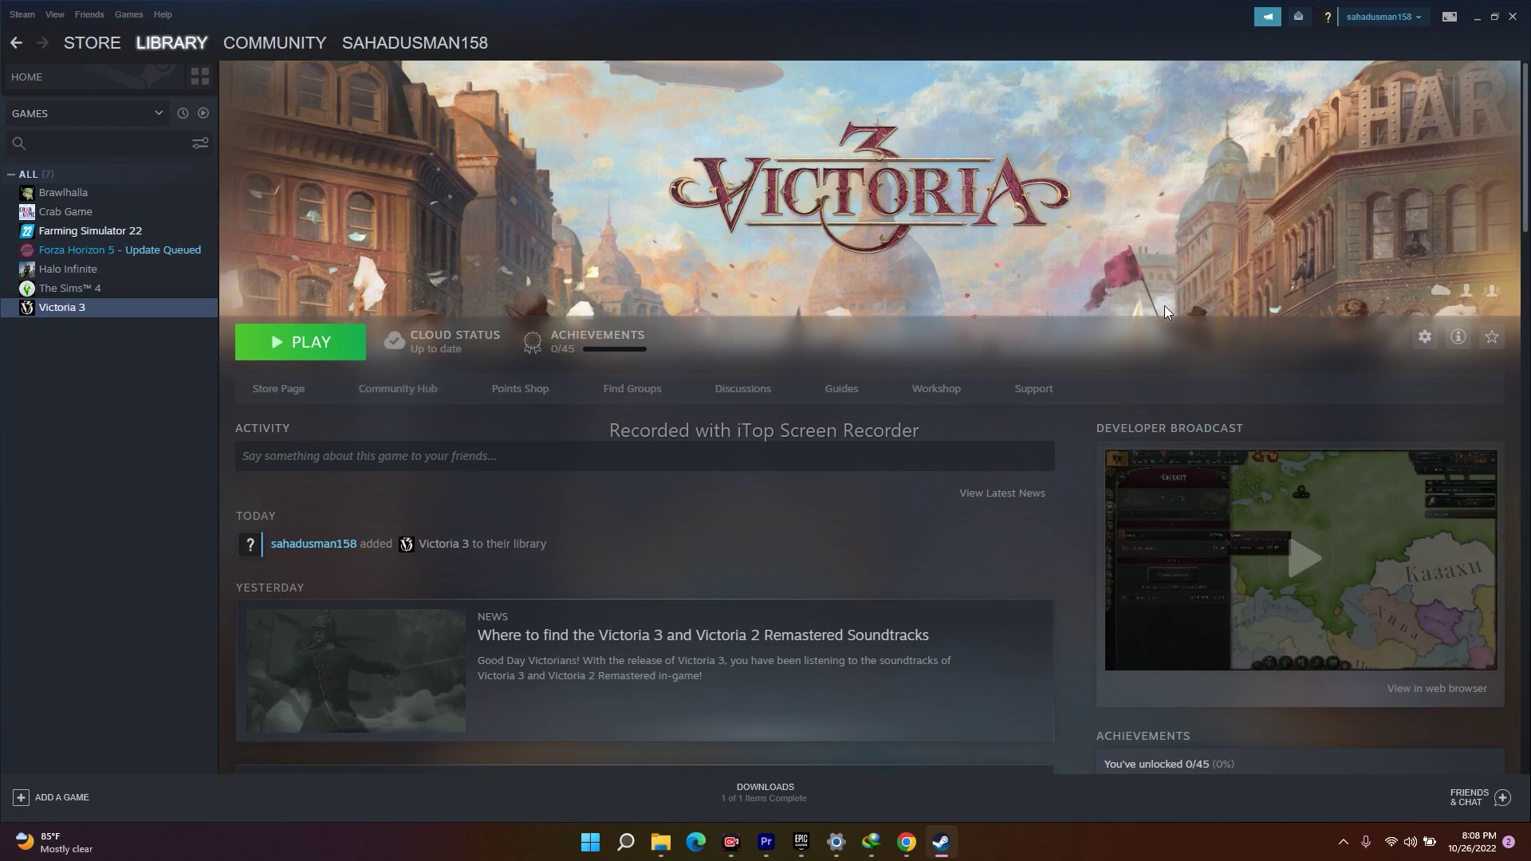
- Quit Steam fully, relaunch it from the desktop shortcut, and return to the Victoria 3 library page
left_click(1475, 18)
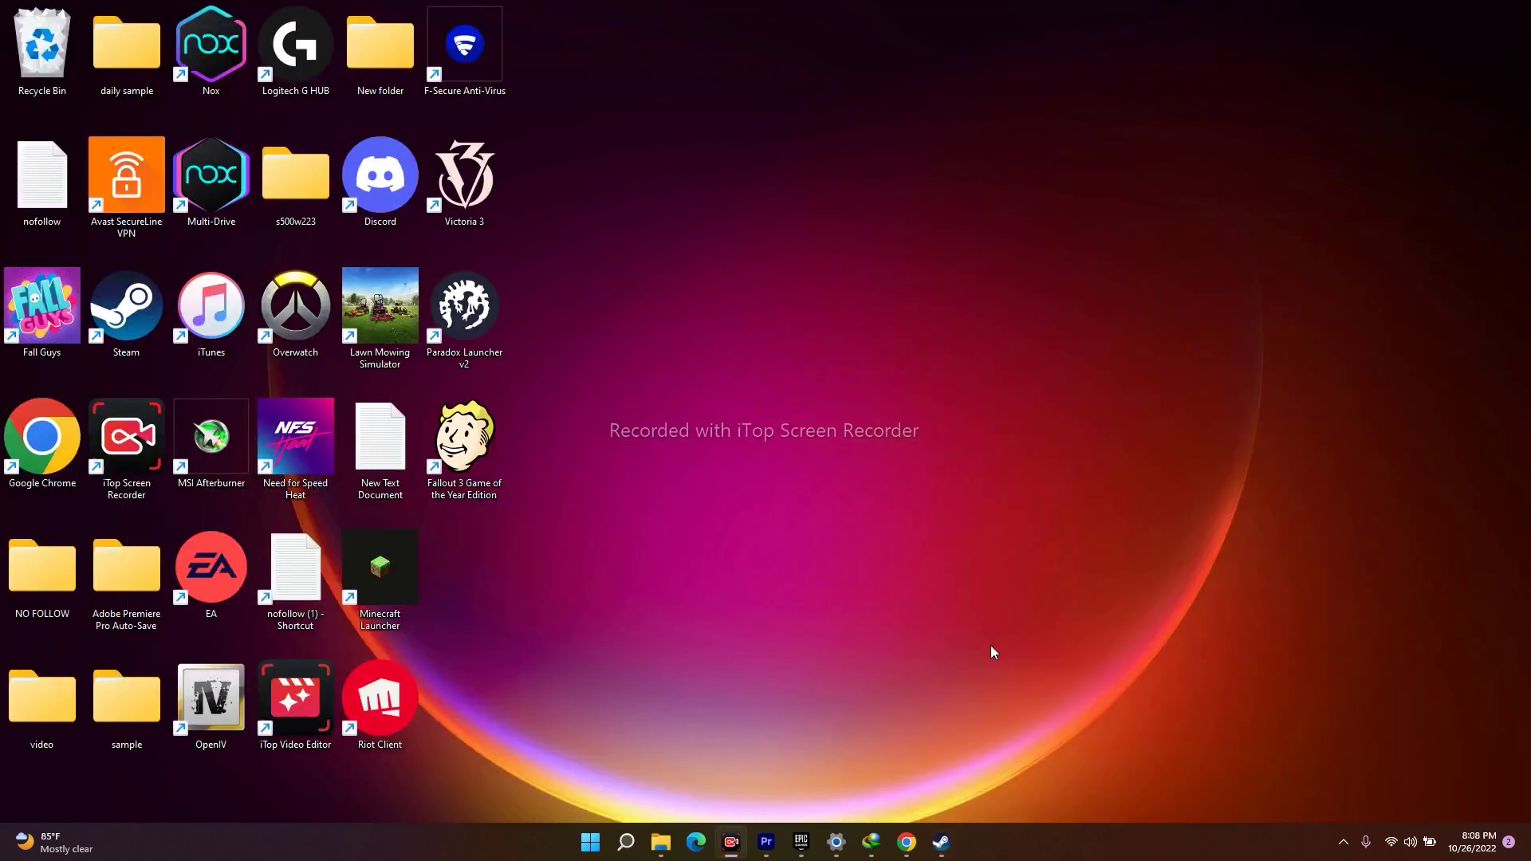
left_click(941, 842)
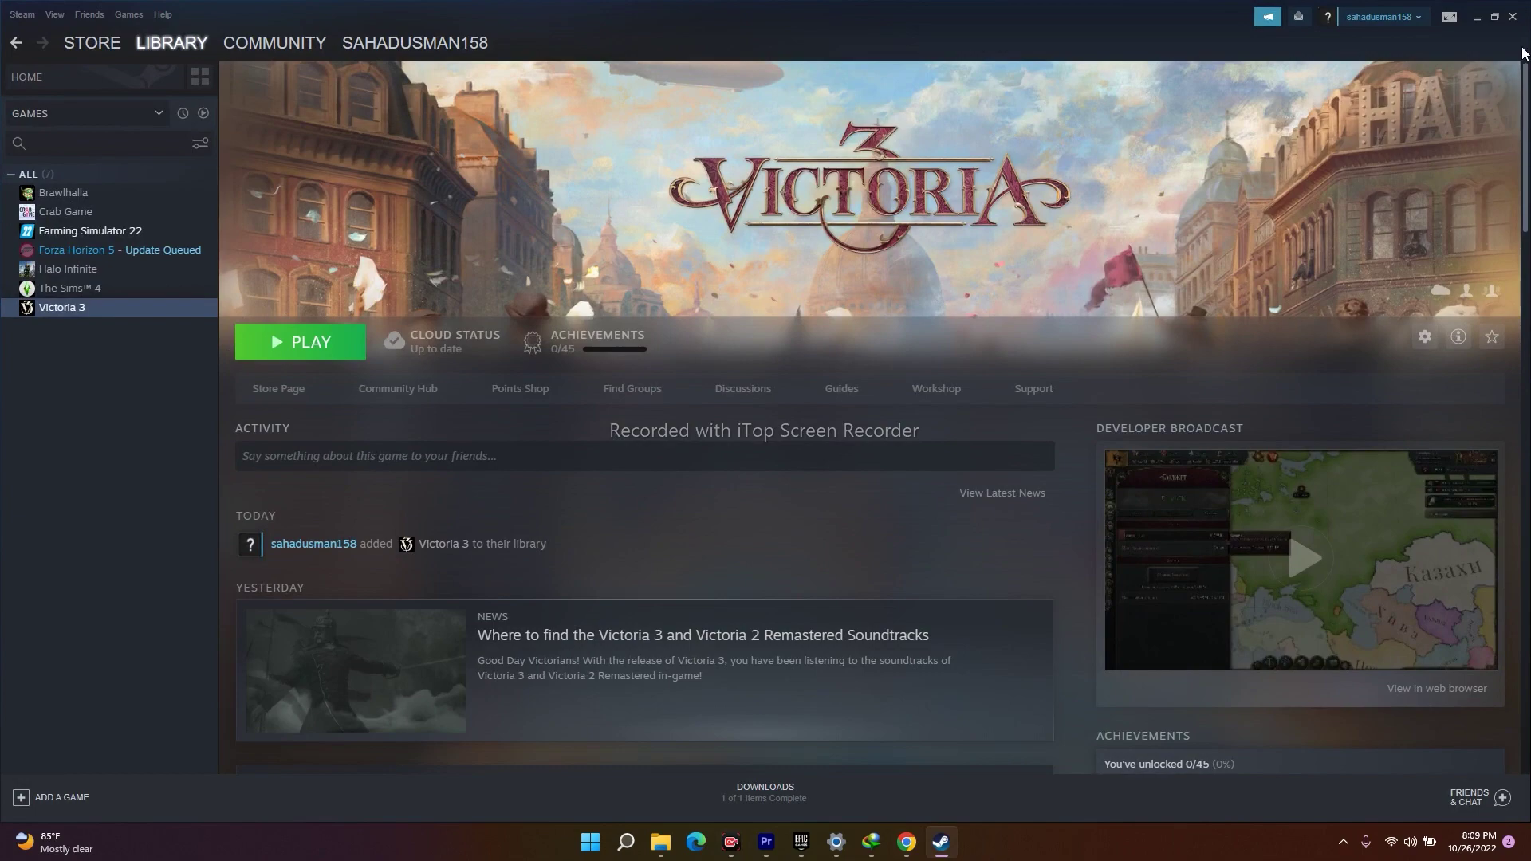
left_click(1512, 17)
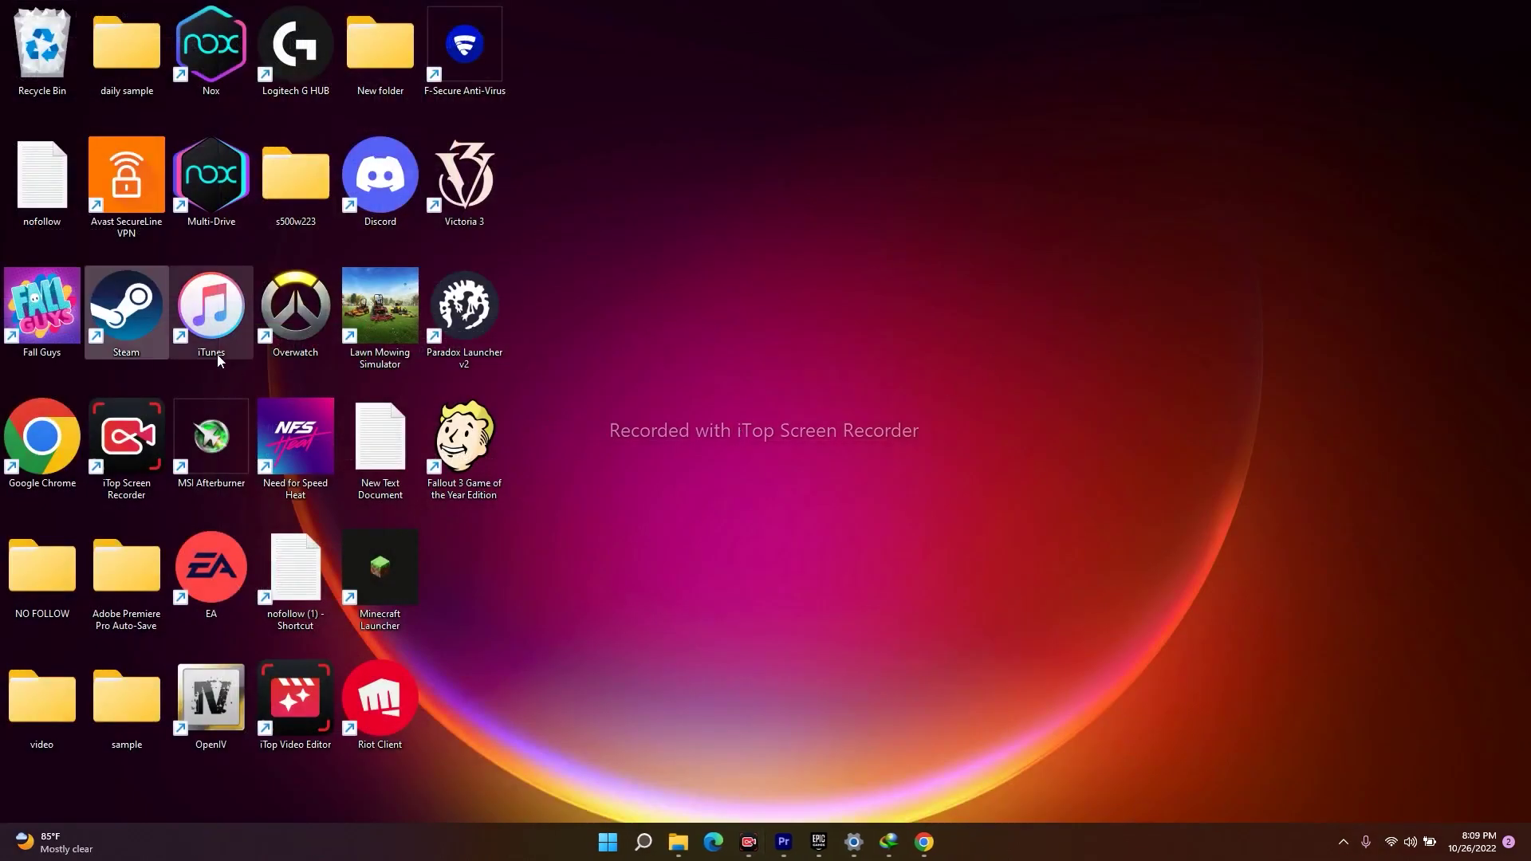
double_click(122, 334)
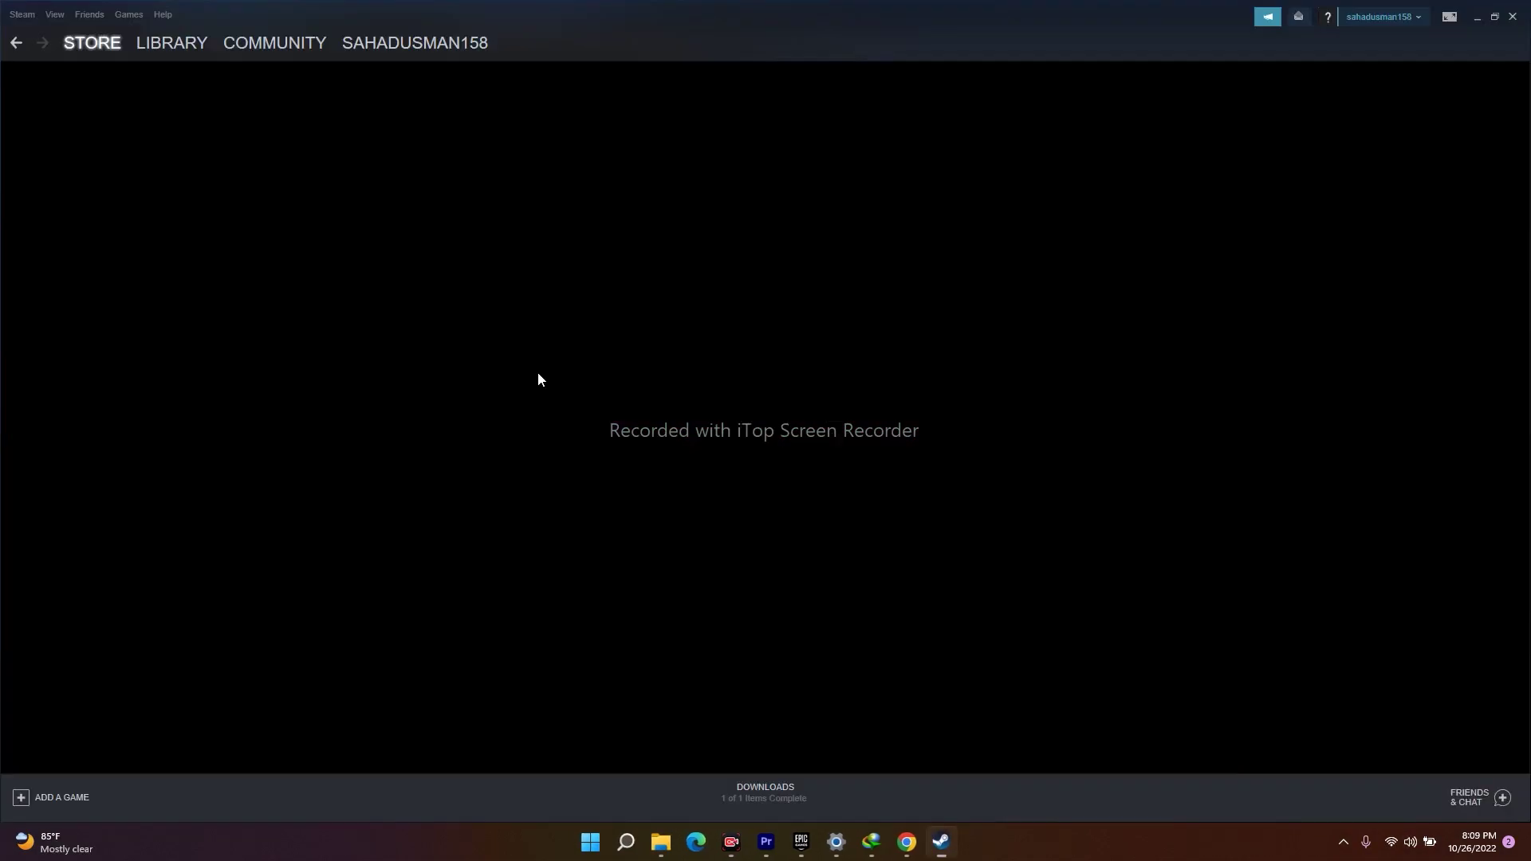
left_click(170, 48)
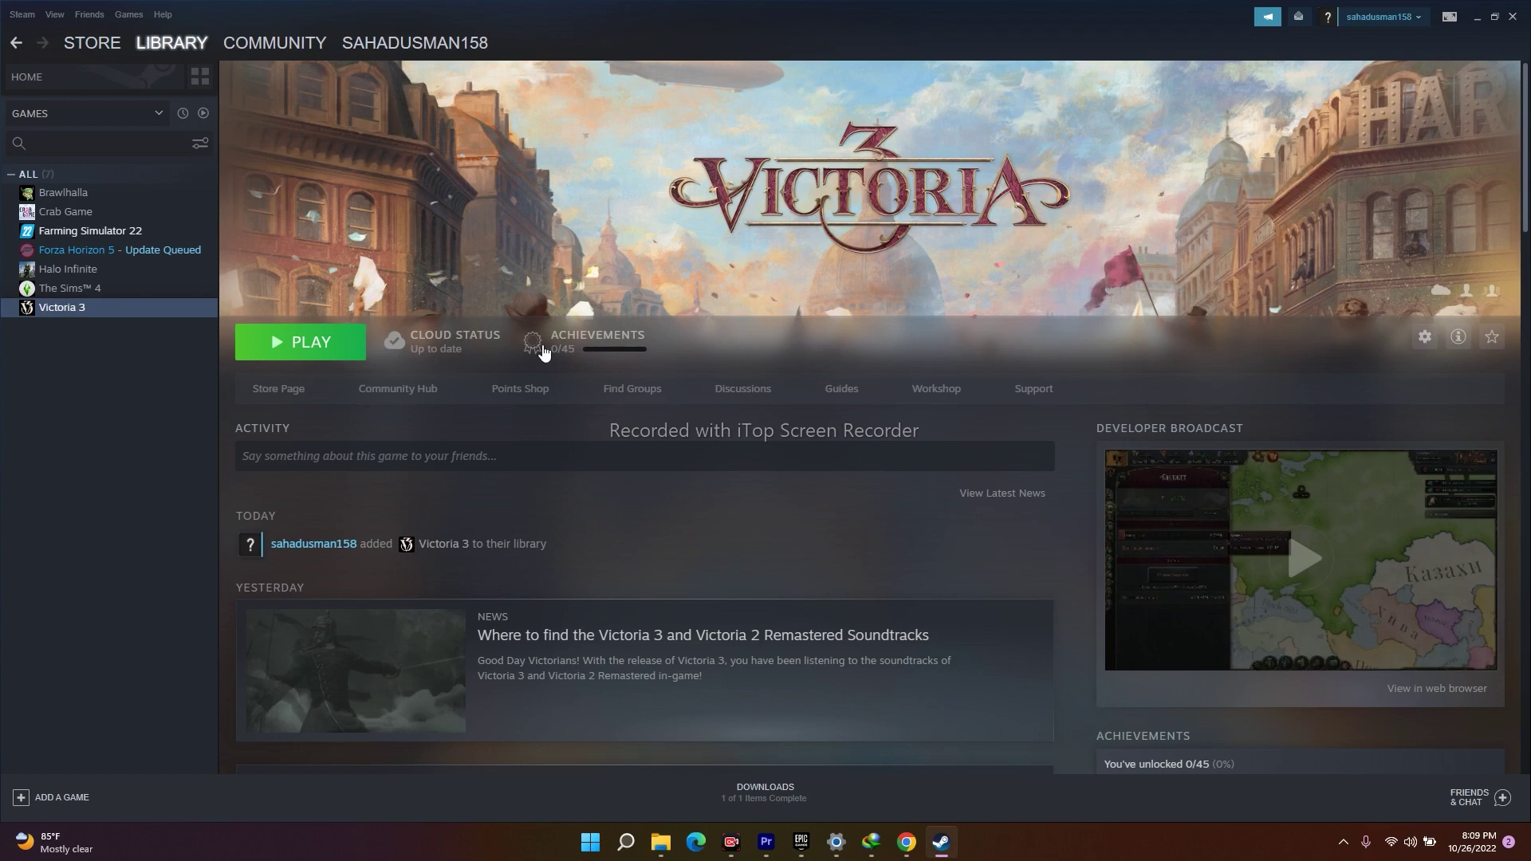
left_click(1476, 17)
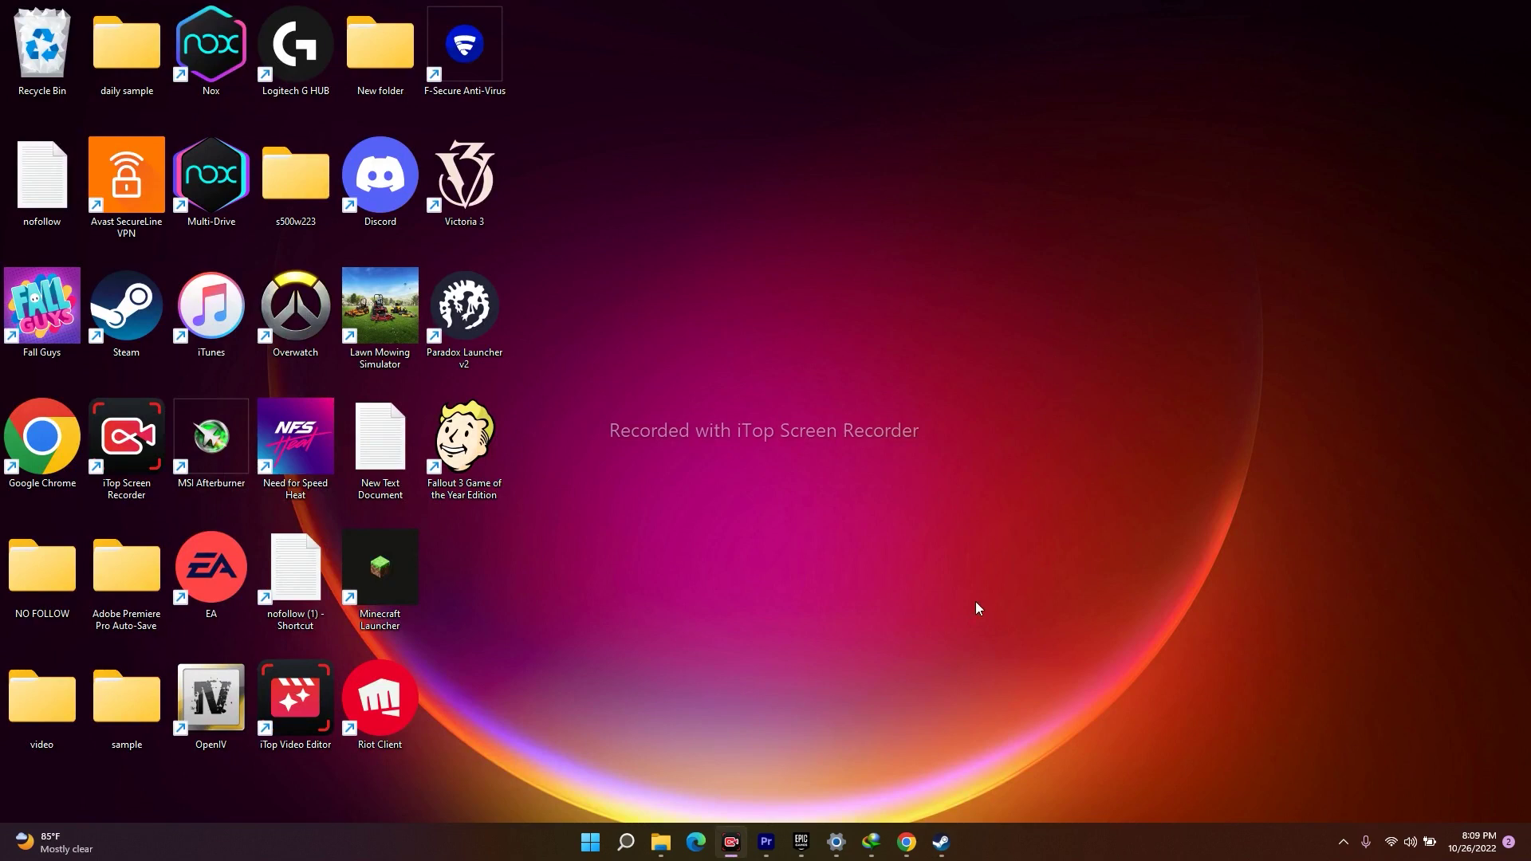
left_click(942, 841)
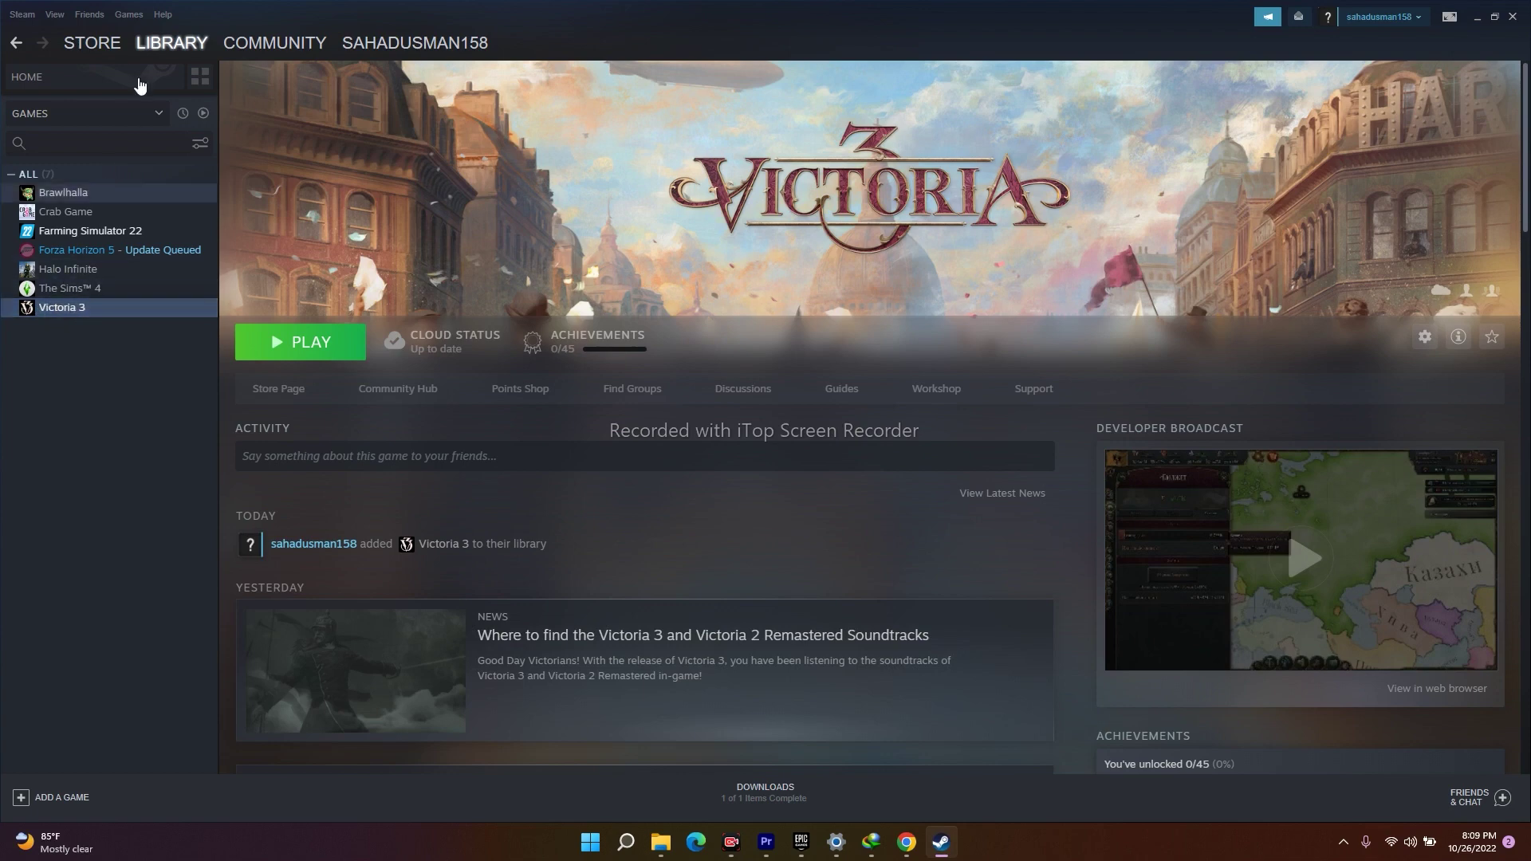
- Browse Victoria 3's local files through Manage and open its launcher folder in File Explorer
right_click(99, 315)
mouse_move(143, 390)
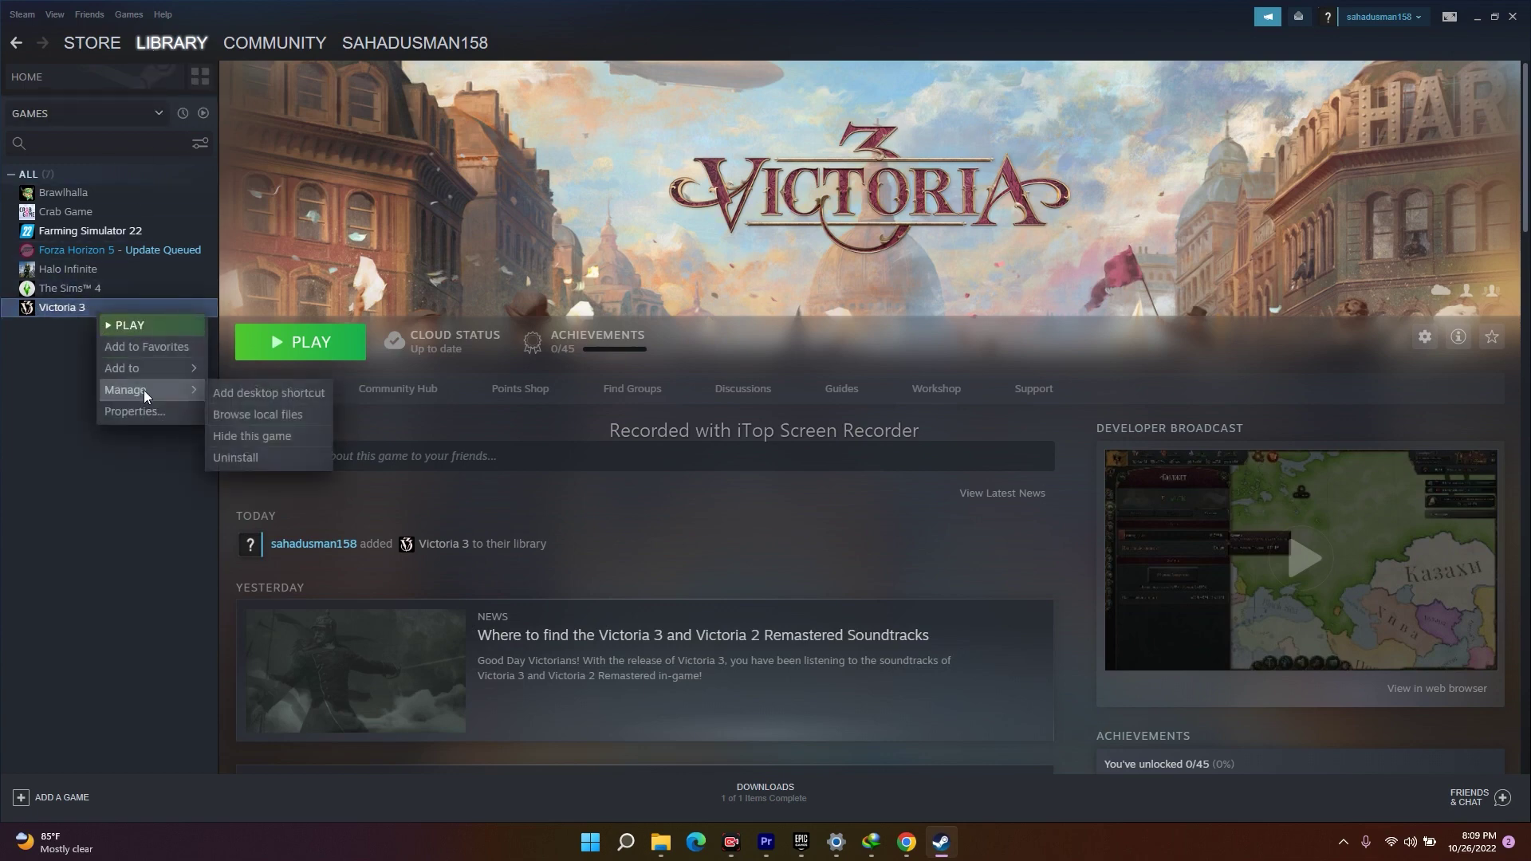
left_click(257, 415)
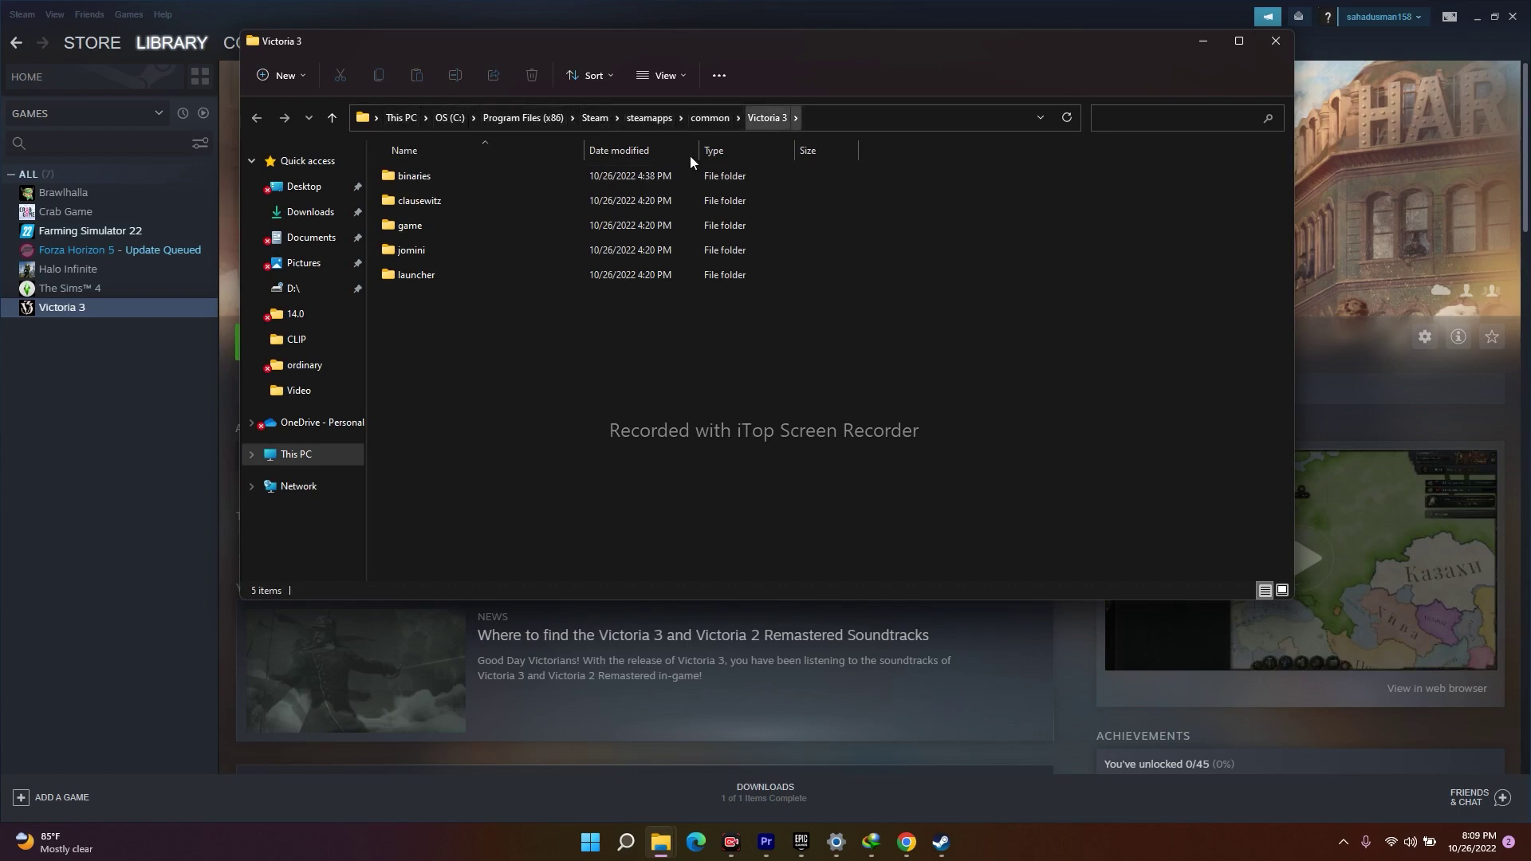
double_click(418, 279)
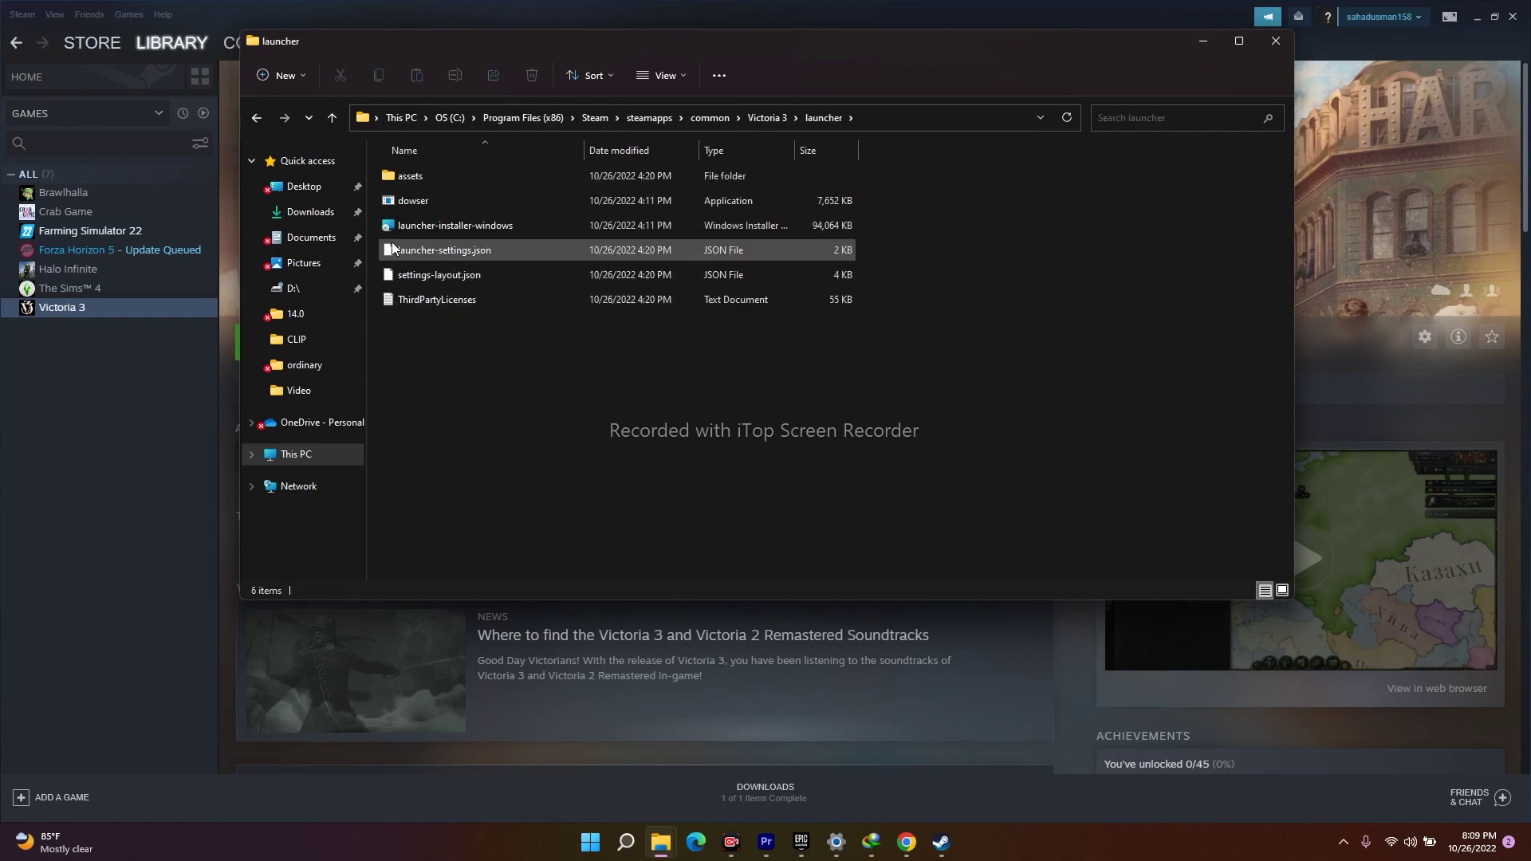
- Choose Uninstall for launcher-installer-windows from its expanded right-click menu
right_click(513, 225)
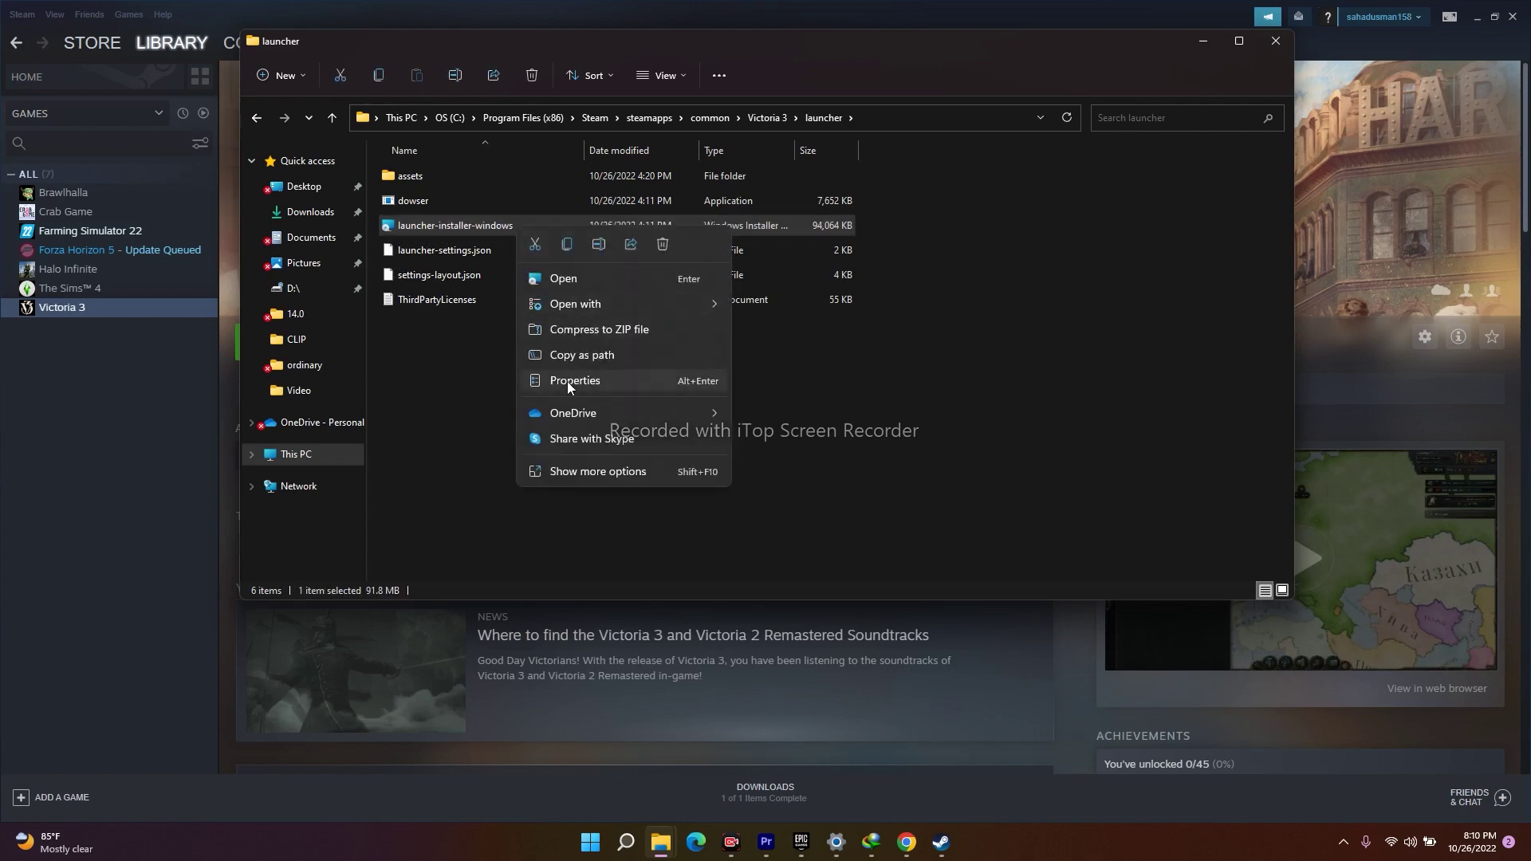
left_click(574, 471)
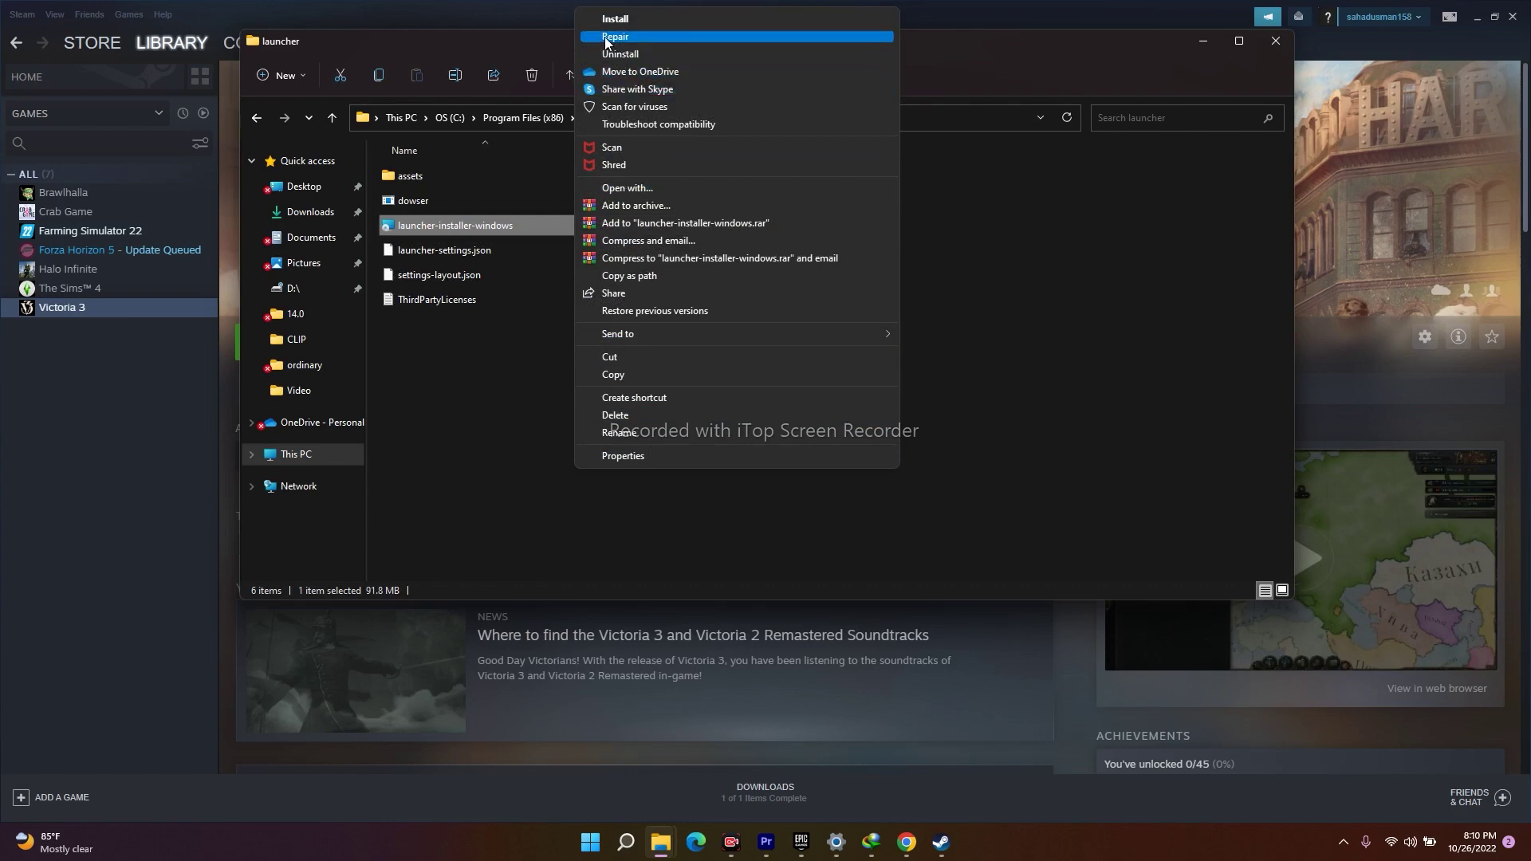
left_click(502, 375)
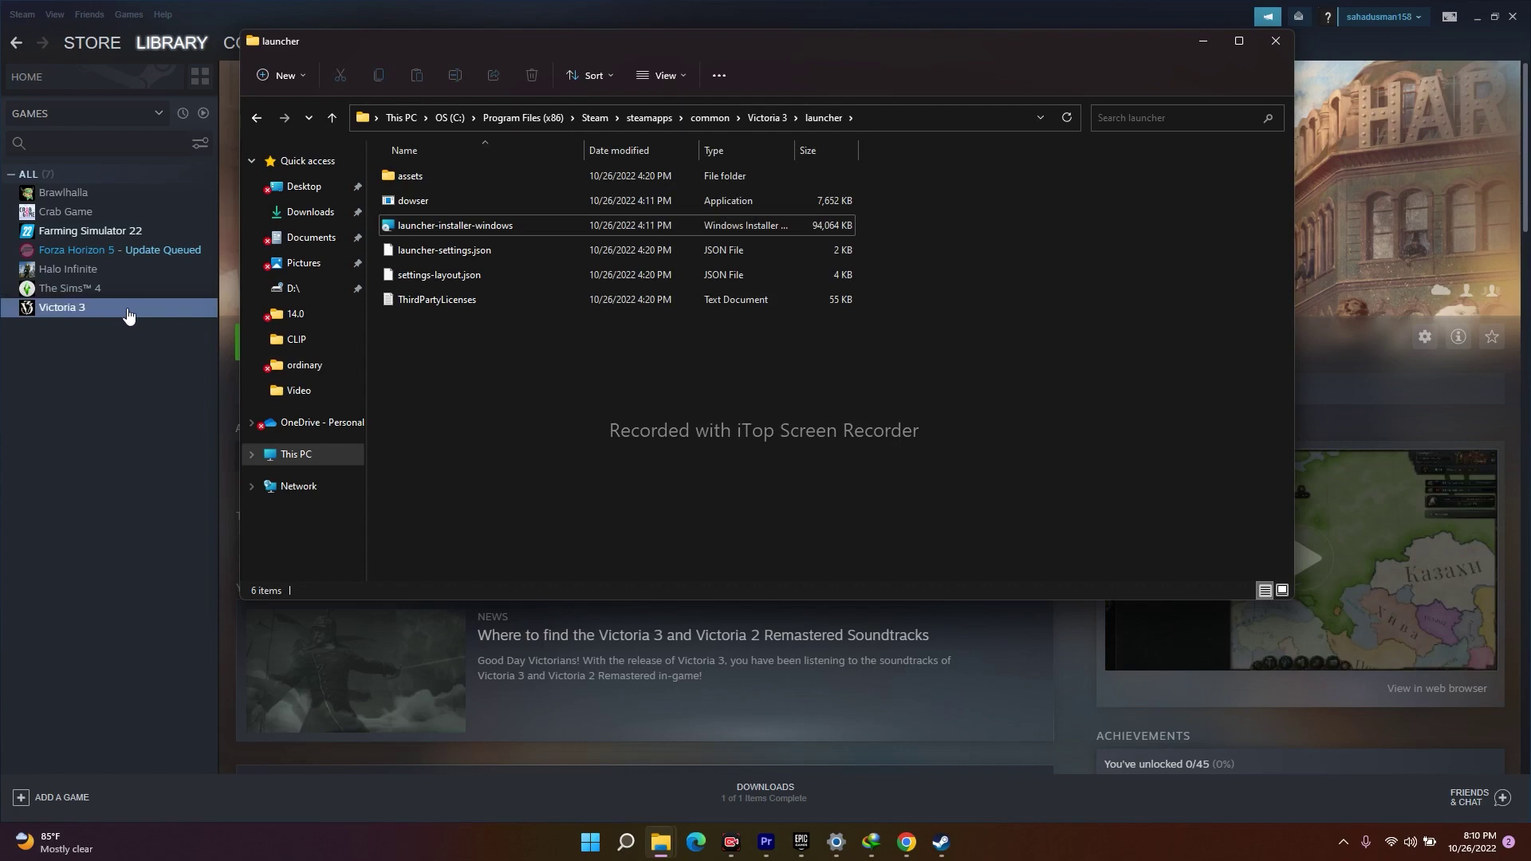
right_click(514, 227)
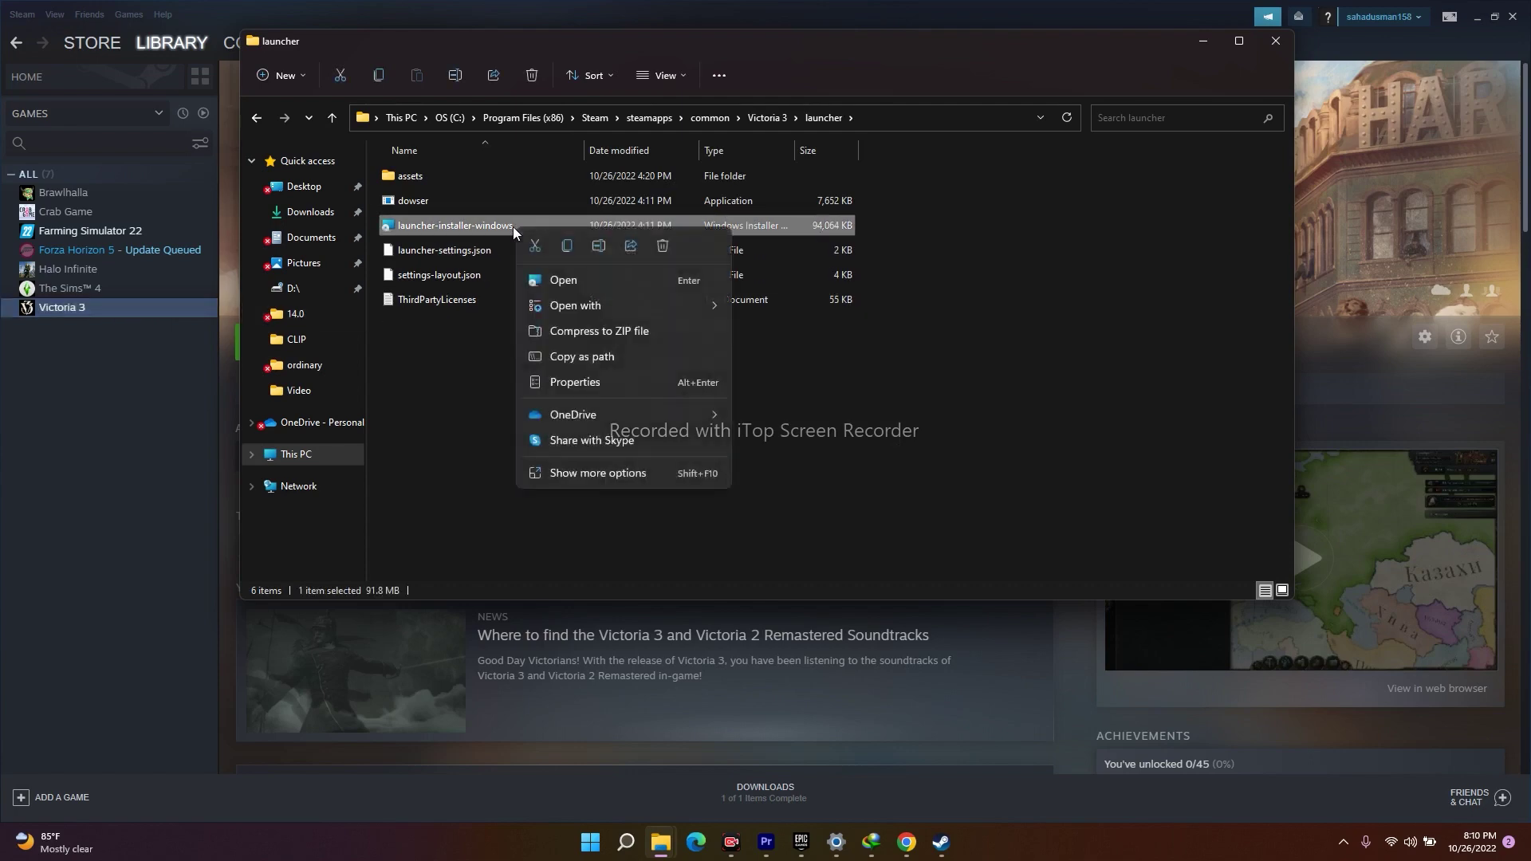
left_click(577, 470)
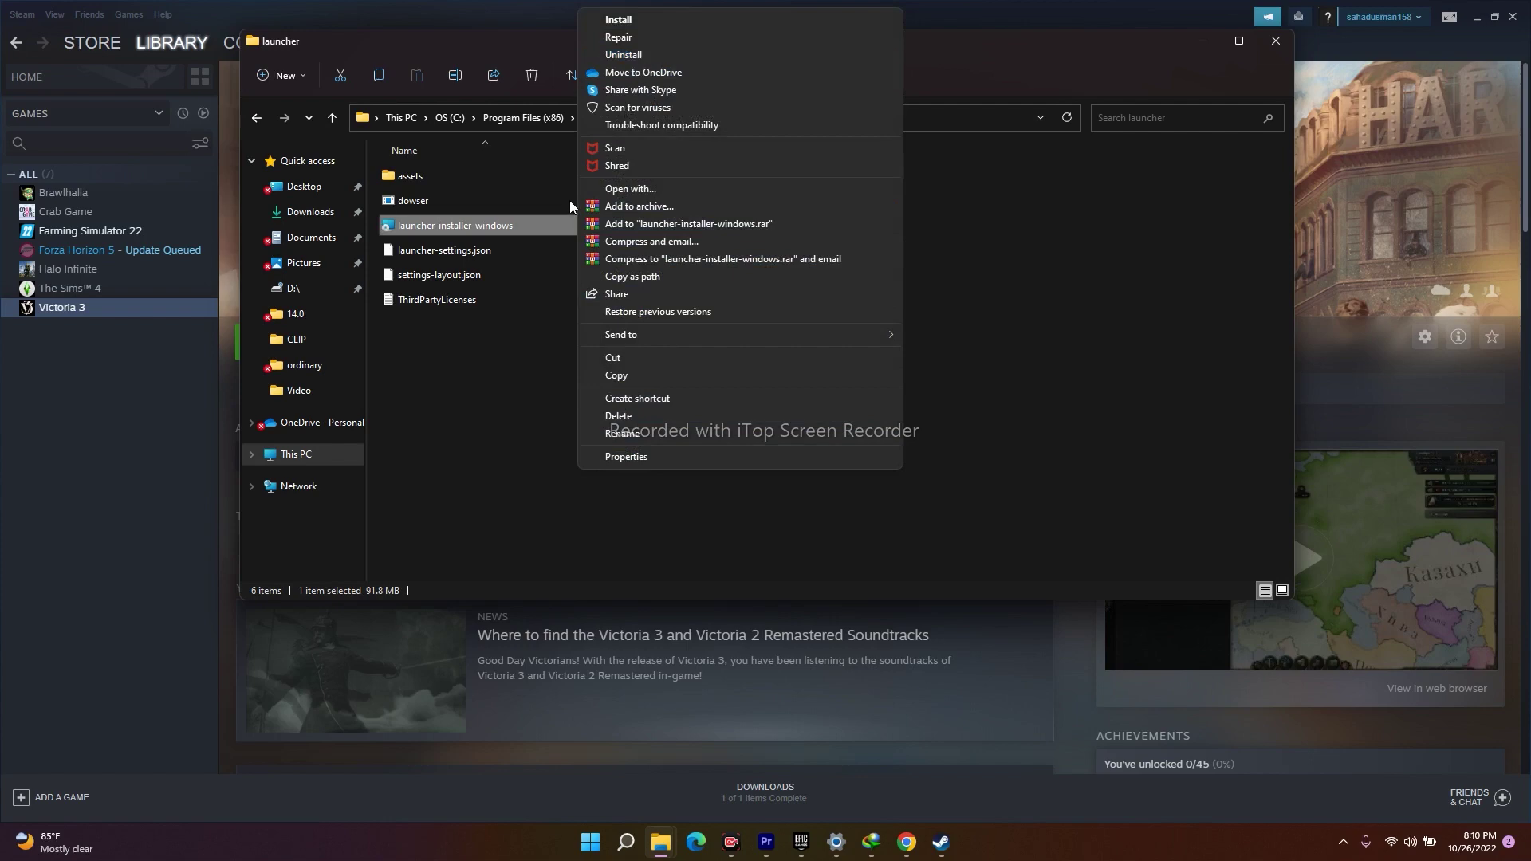
left_click(619, 55)
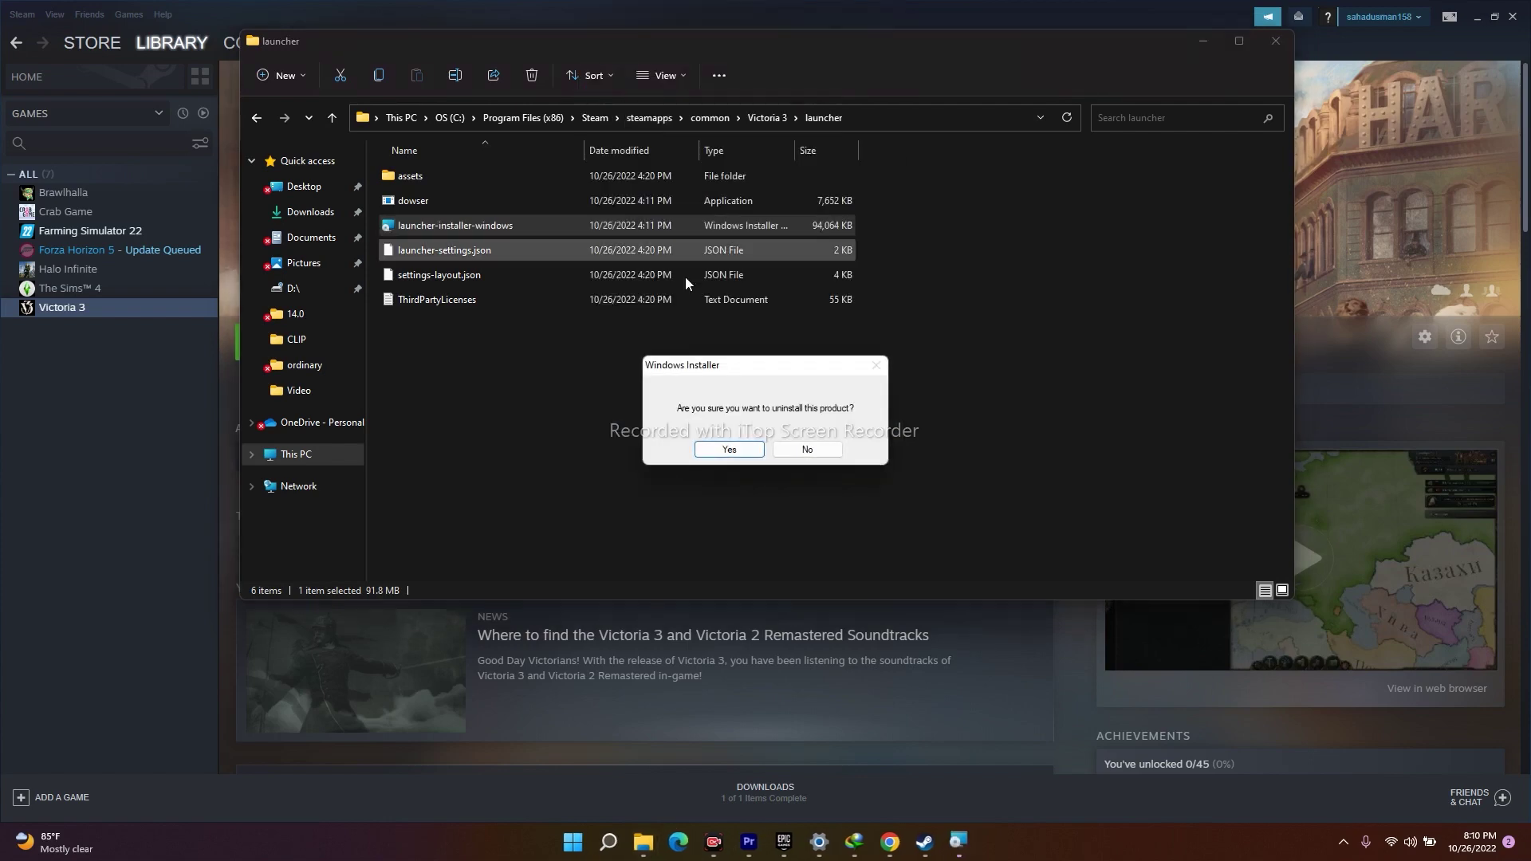
- Confirm the Paradox Launcher v2 uninstall, then run launcher-installer-windows again
left_click(729, 452)
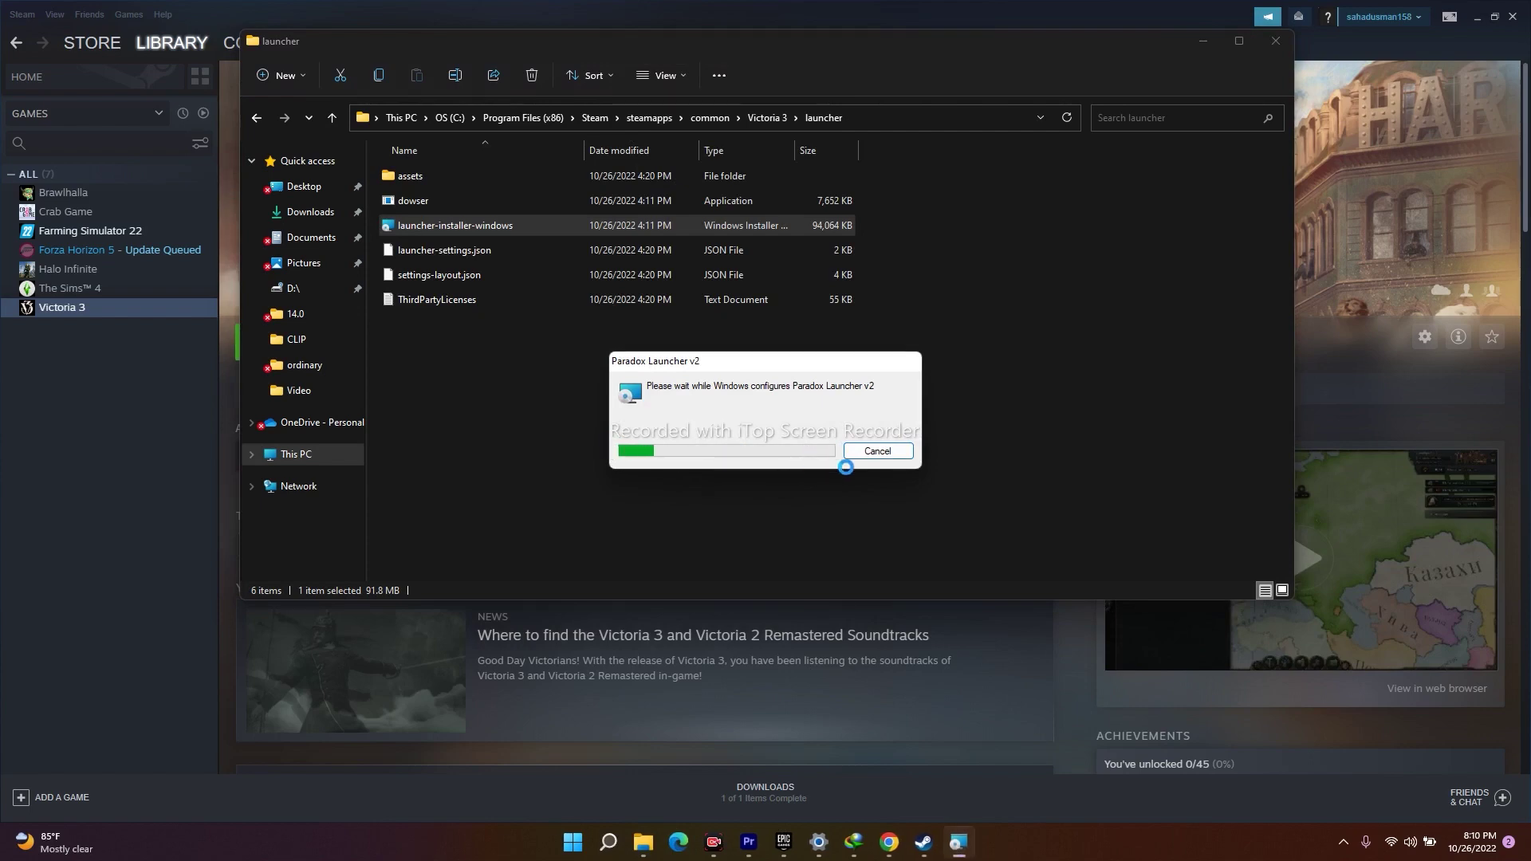
left_click(633, 383)
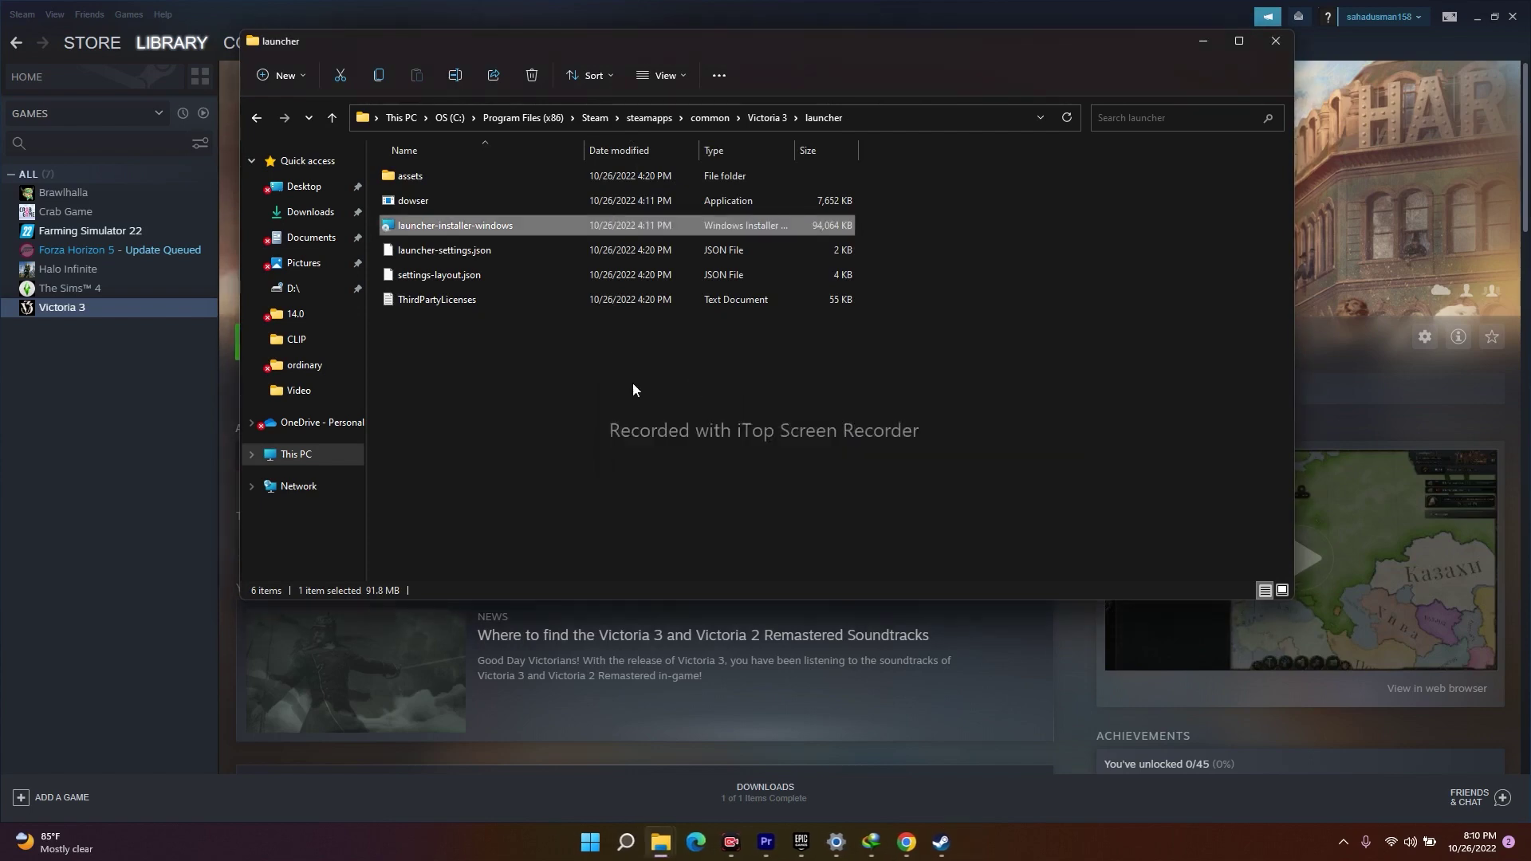
double_click(504, 227)
right_click(504, 226)
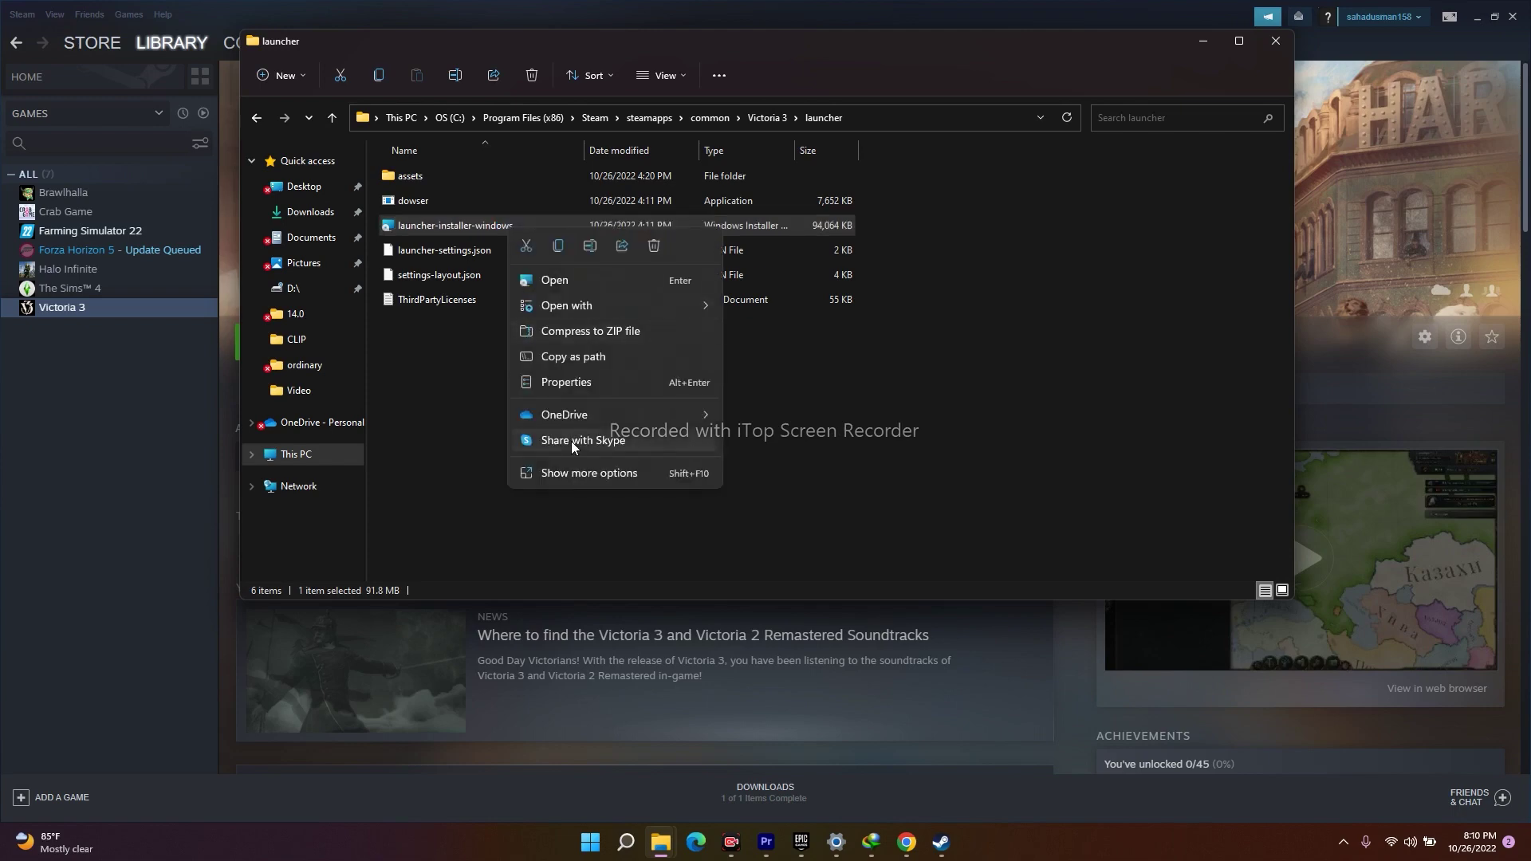
left_click(578, 476)
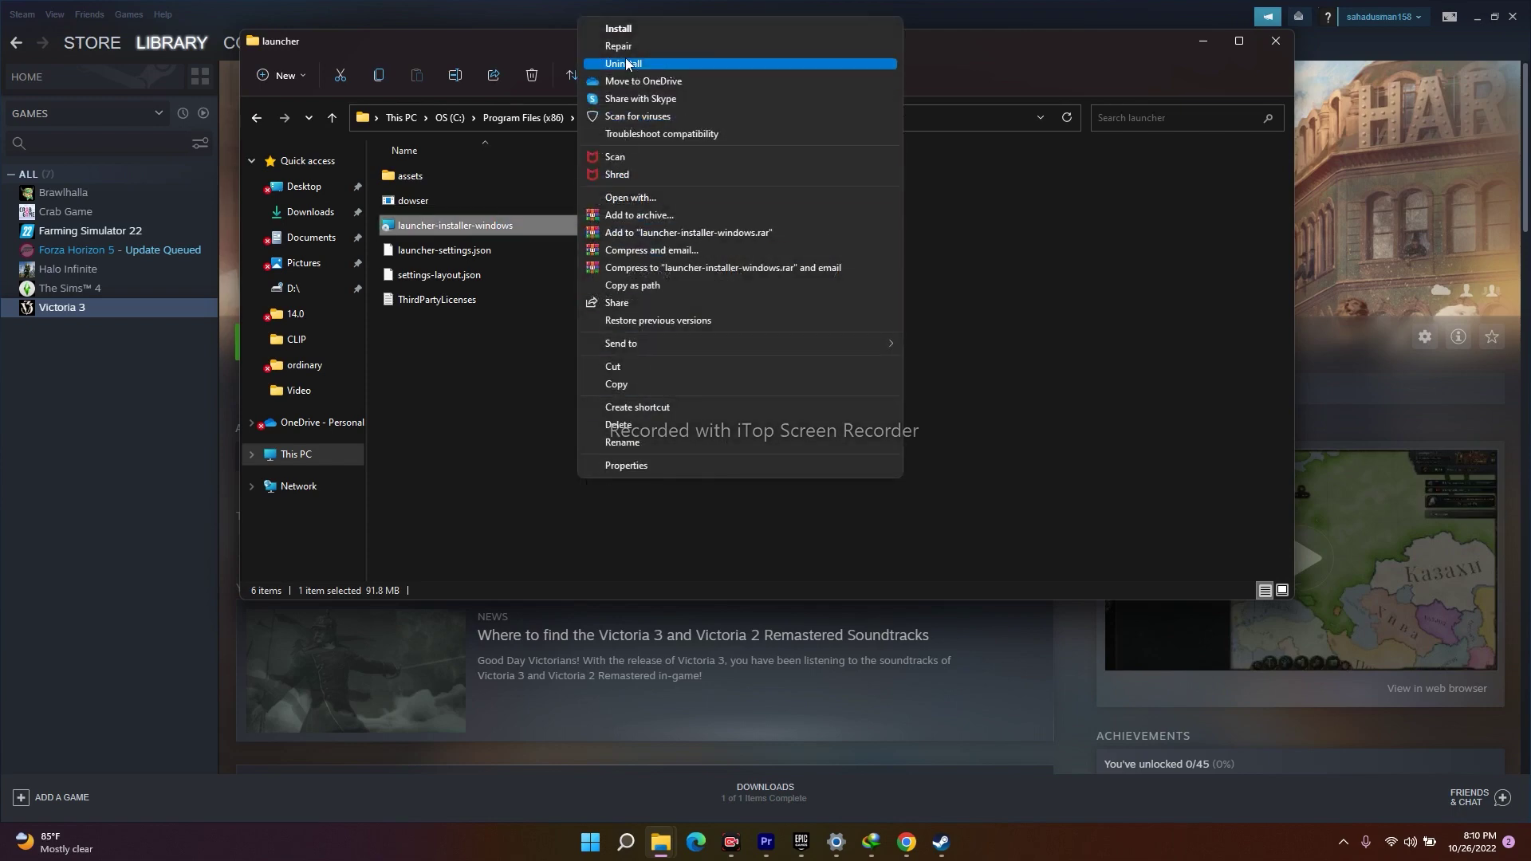
- Reinstall Paradox Launcher v2 to the default AppData folder through the setup wizard
left_click(626, 30)
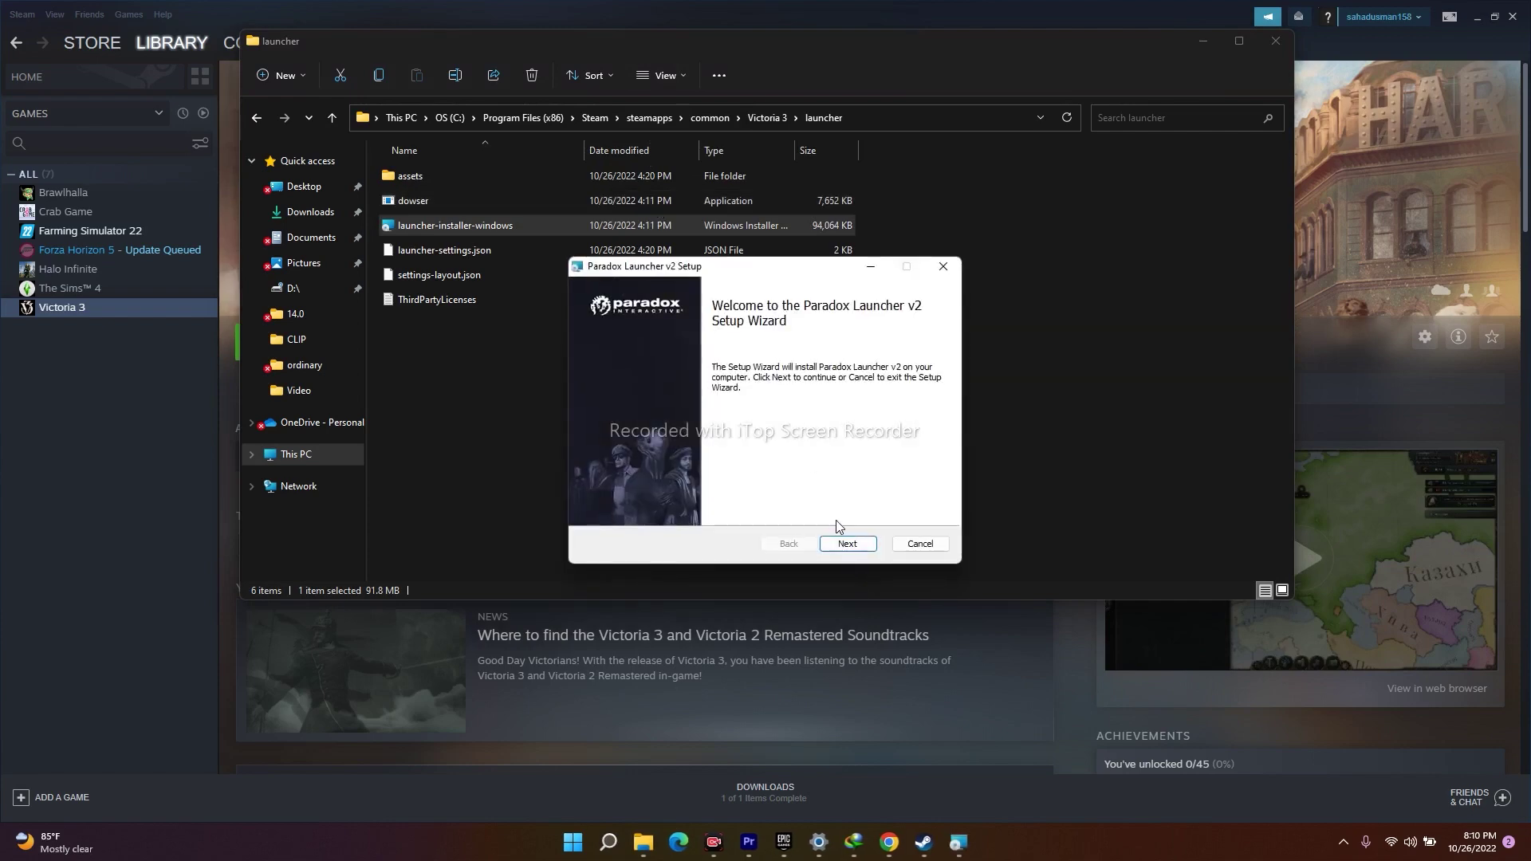
left_click(846, 546)
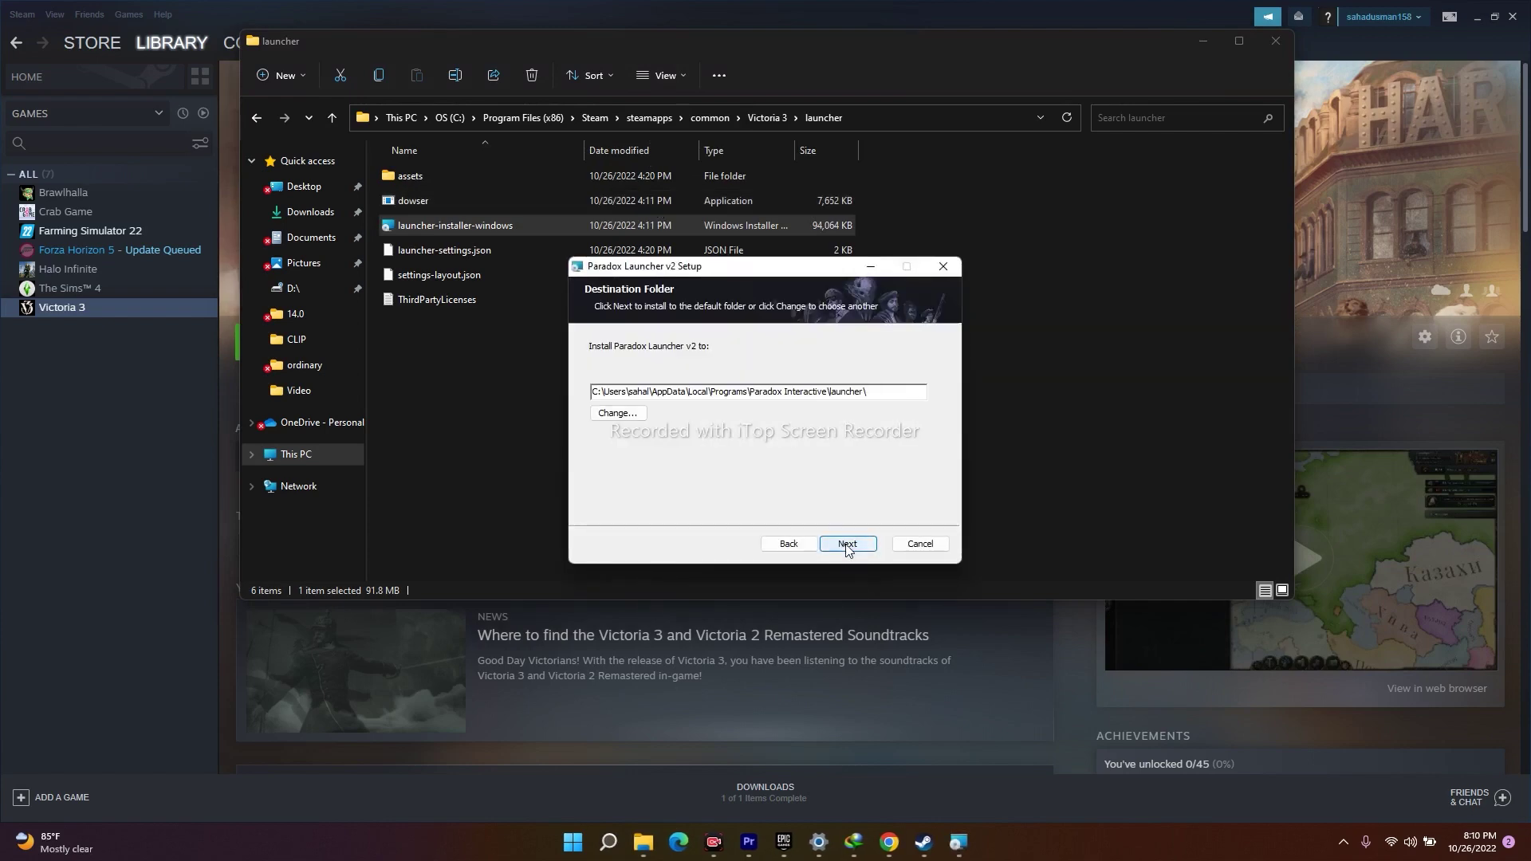
left_click(845, 545)
left_click(845, 545)
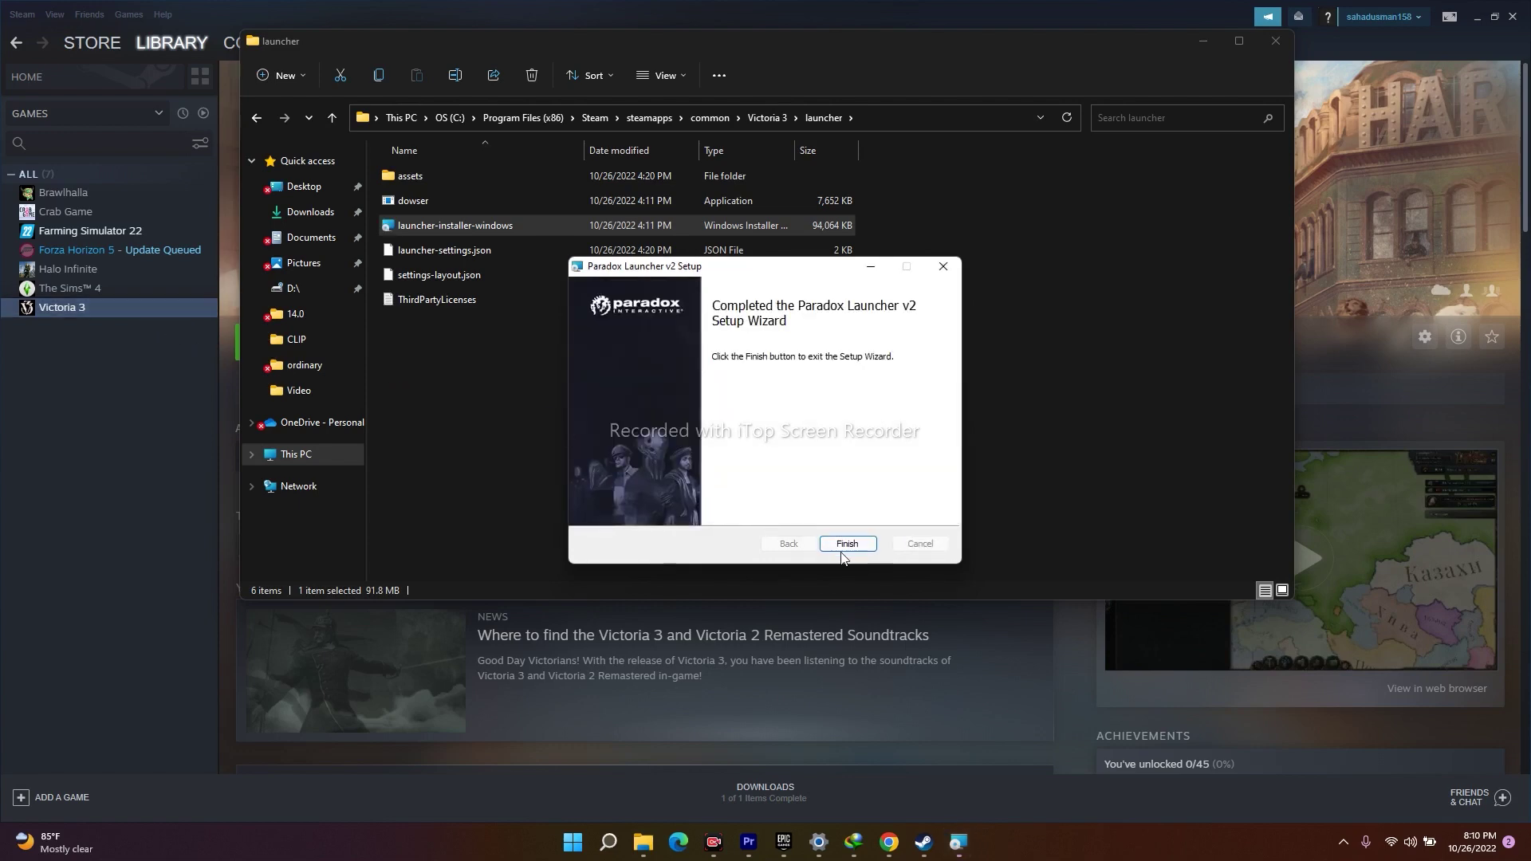
left_click(839, 546)
left_click(826, 446)
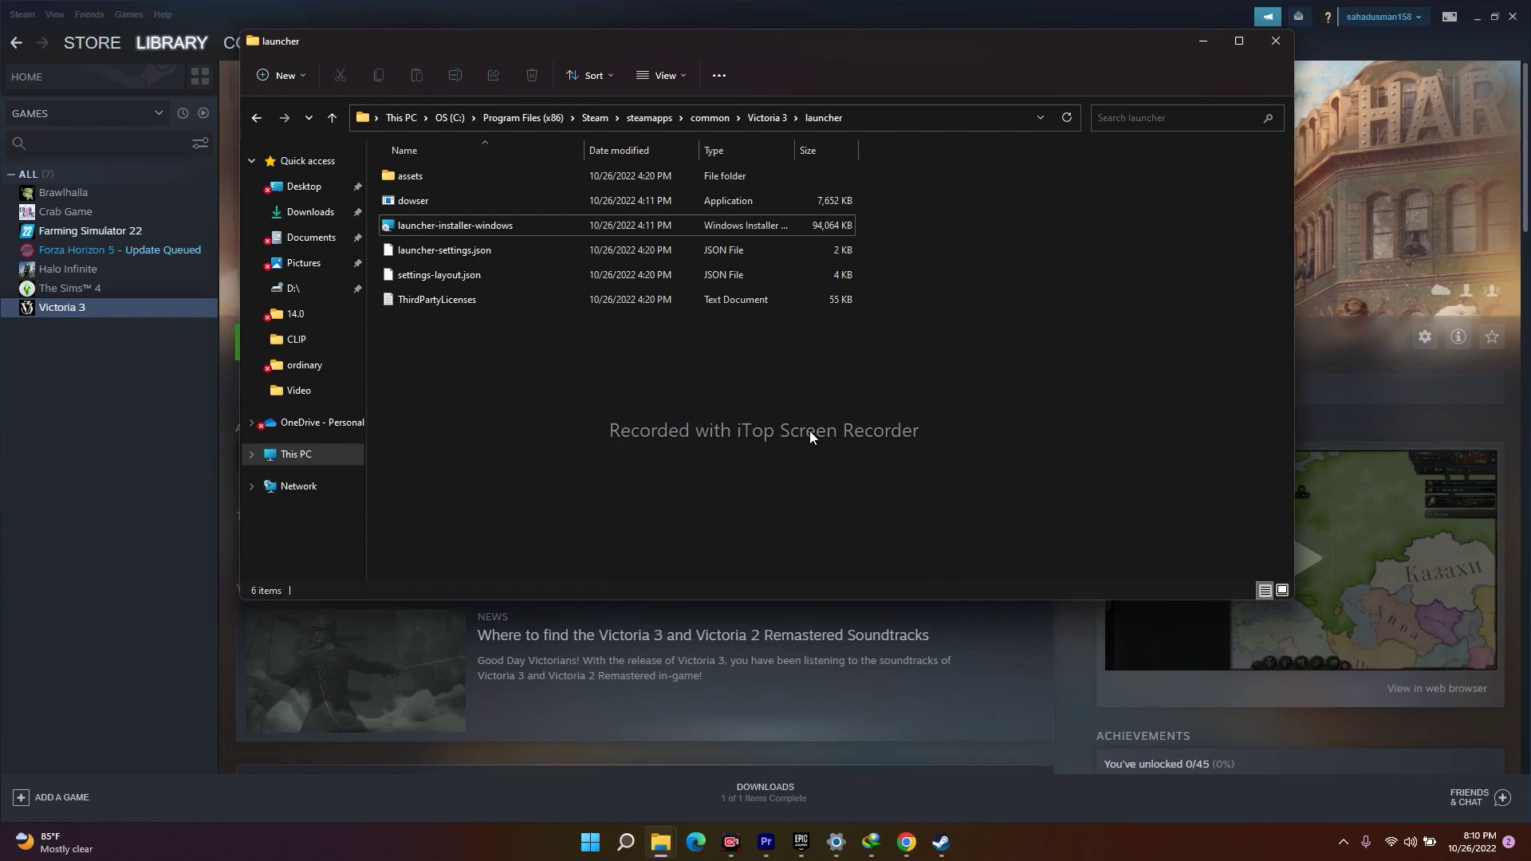
- Close the Victoria 3 Explorer window and reopen the game's local files from Steam's library
left_click(256, 119)
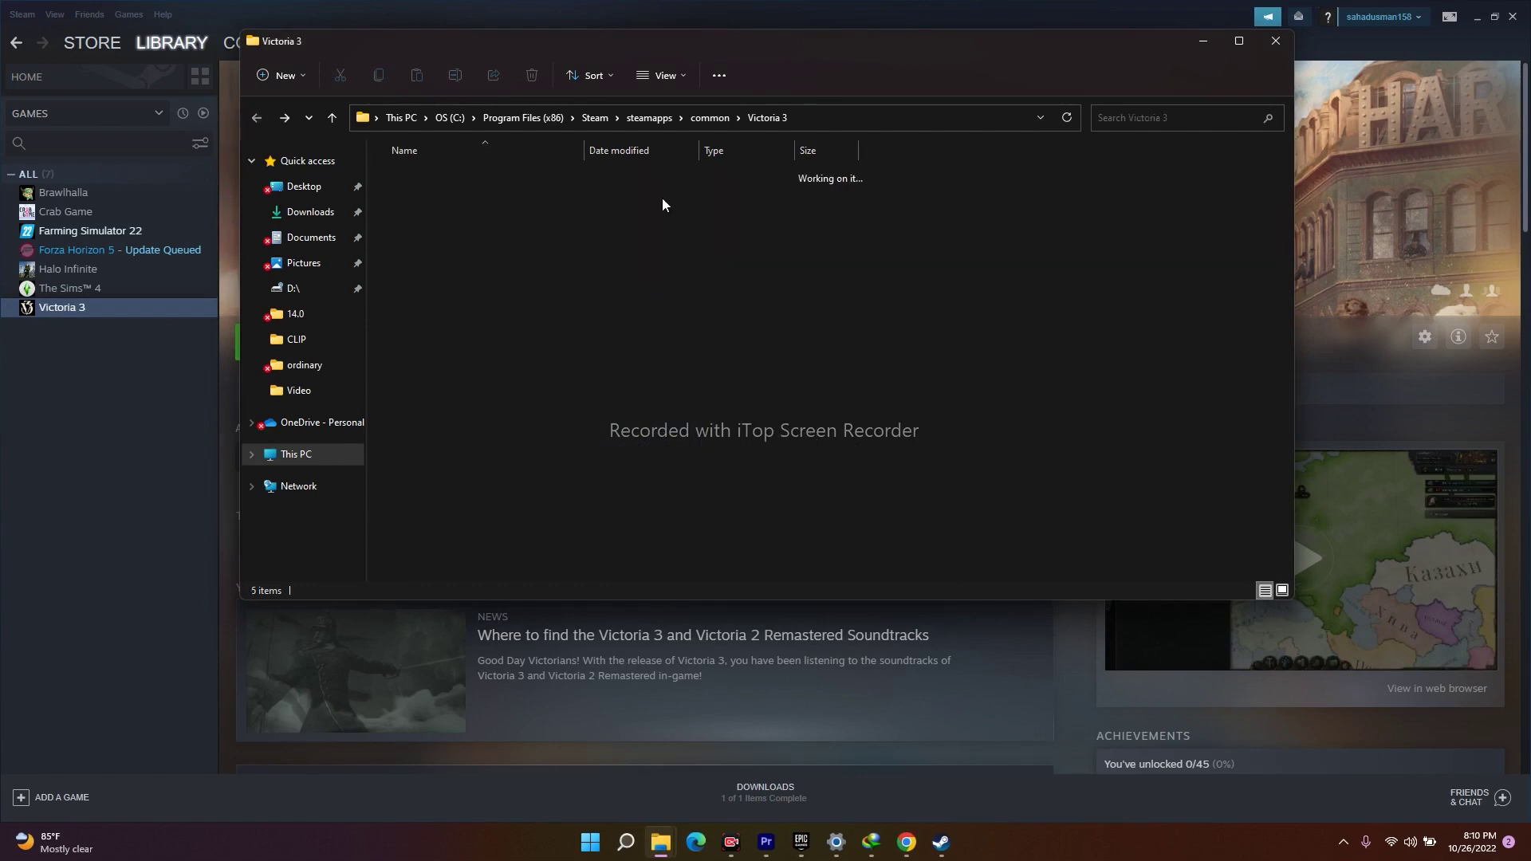
left_click(1203, 42)
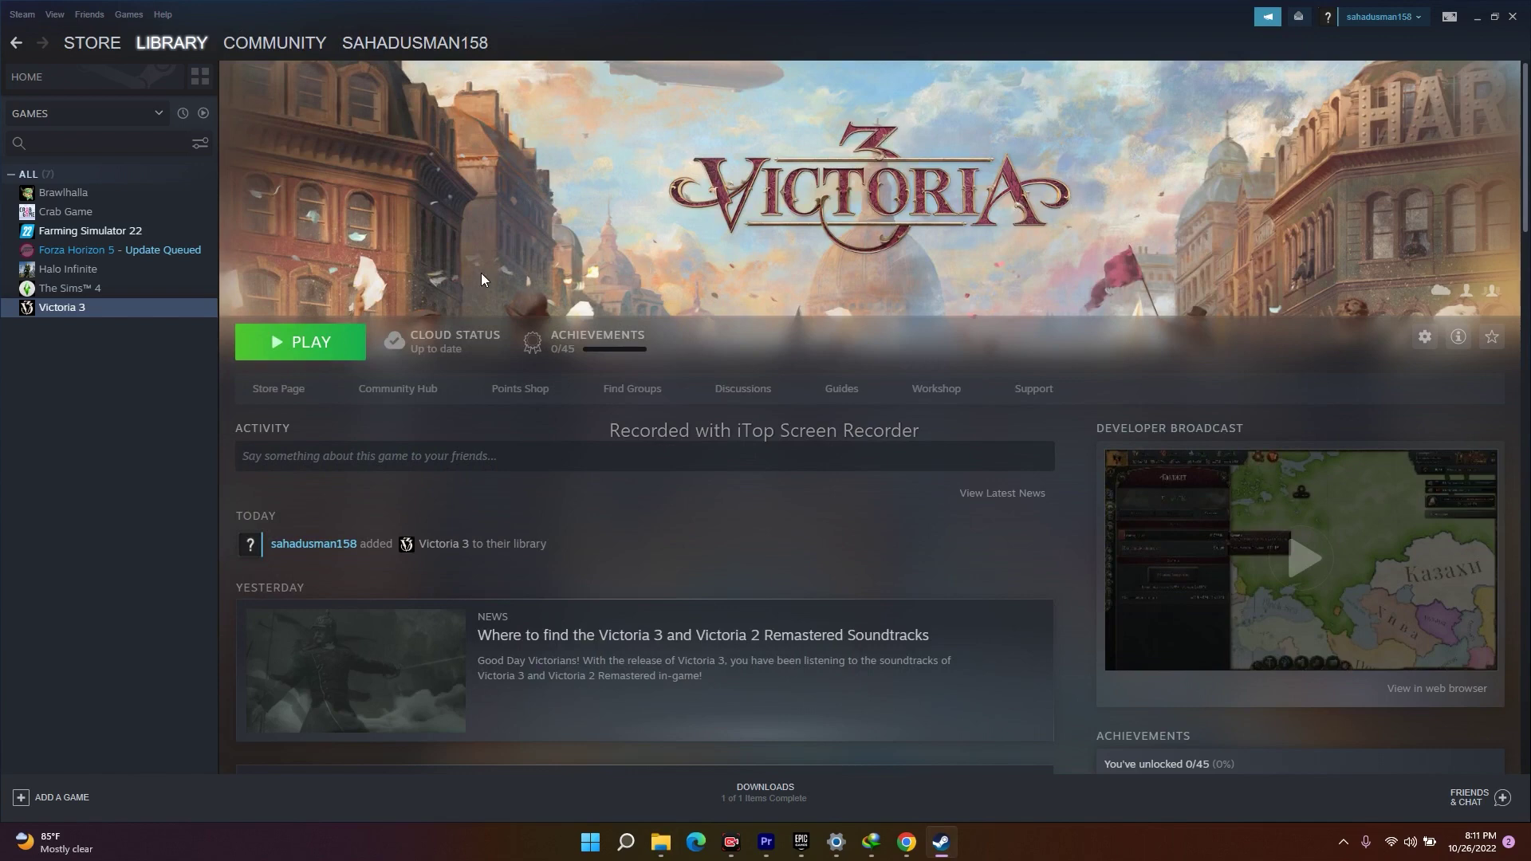
mouse_move(662, 833)
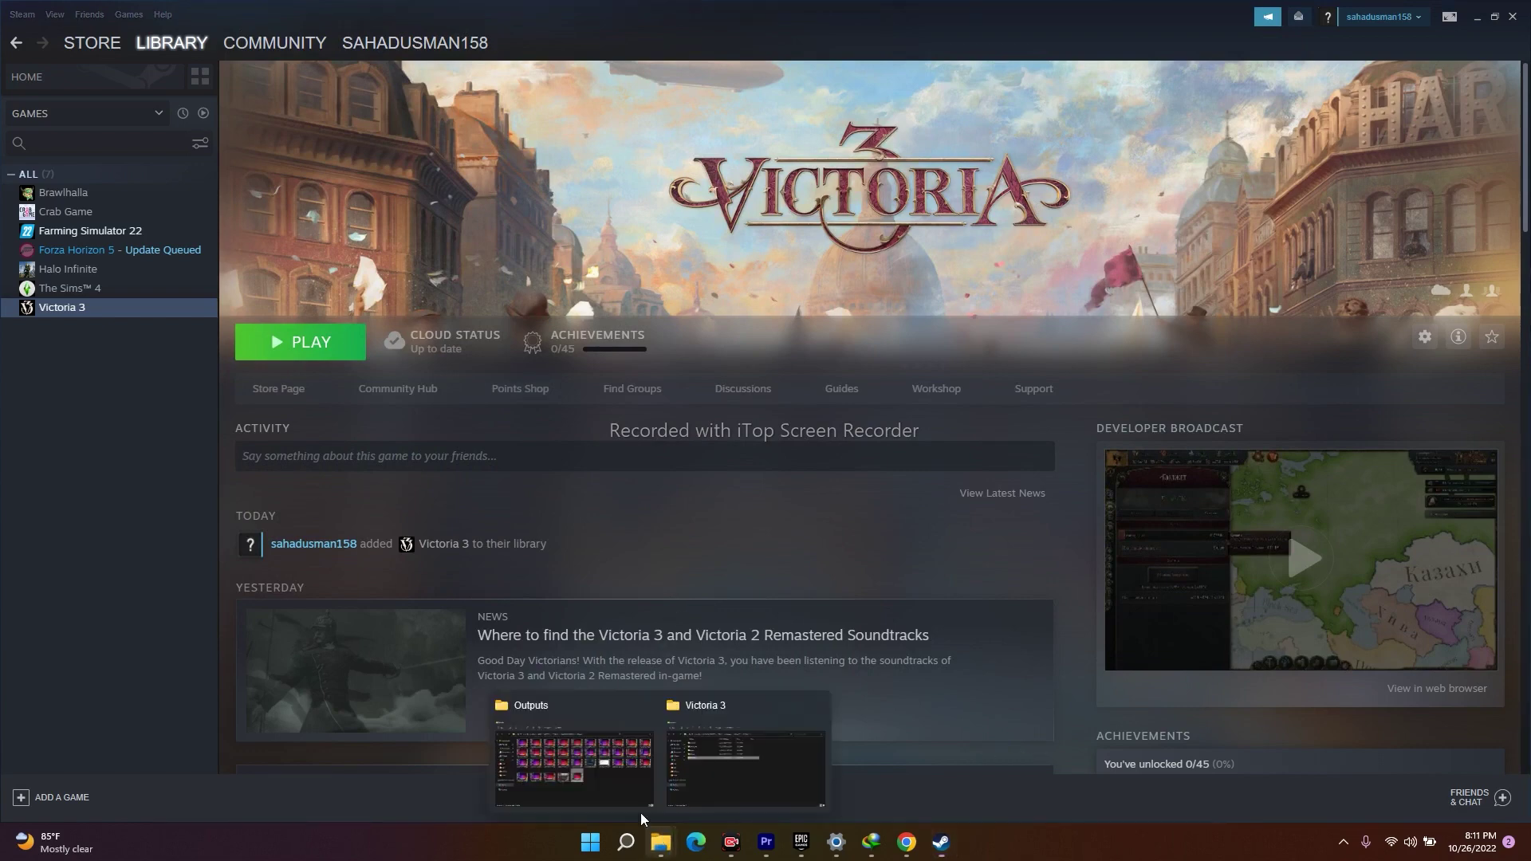
left_click(703, 752)
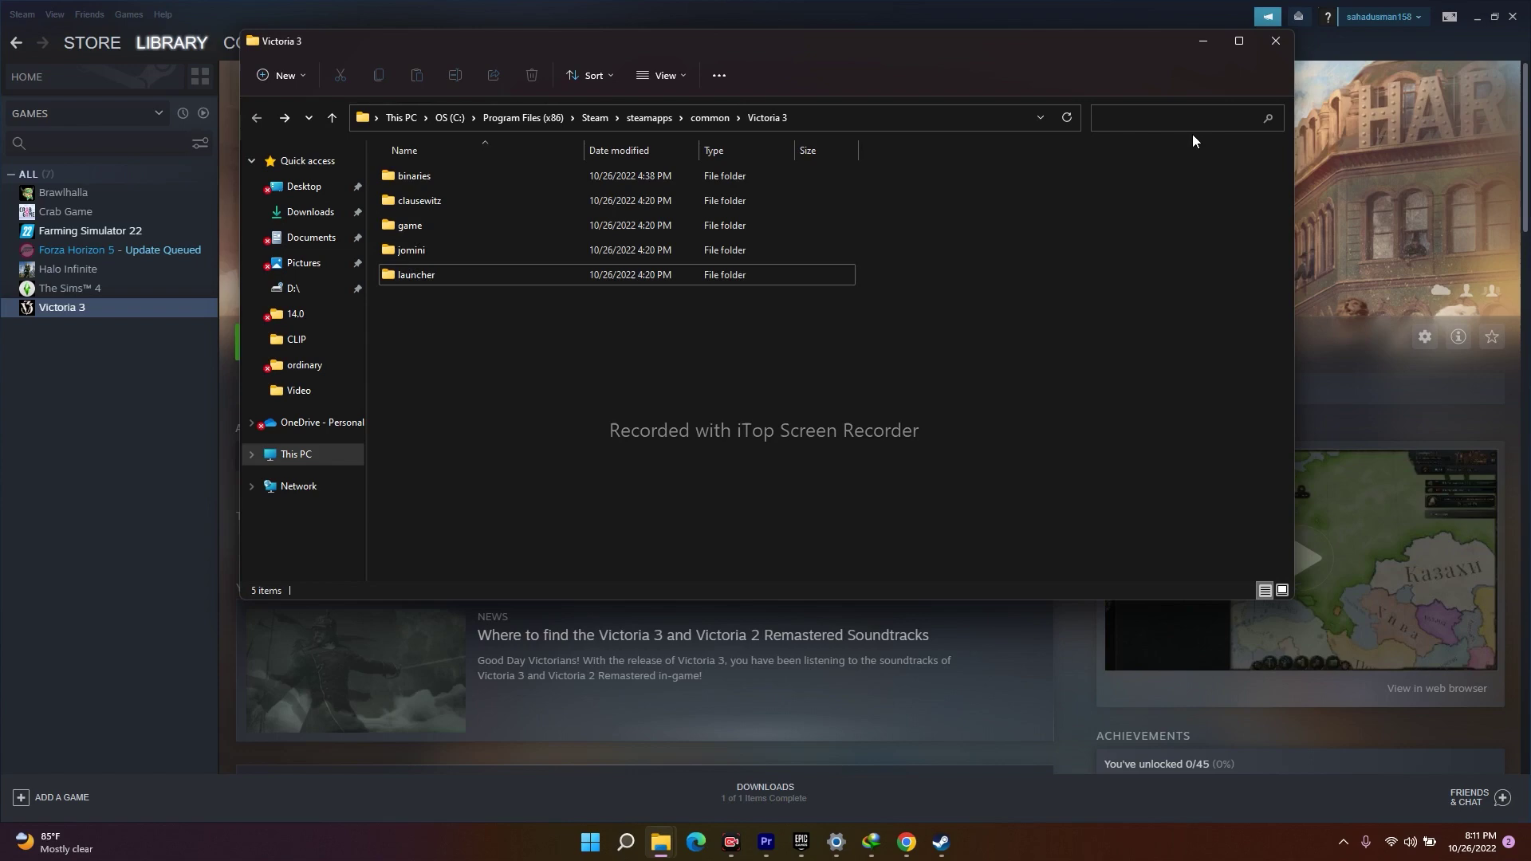
left_click(1274, 44)
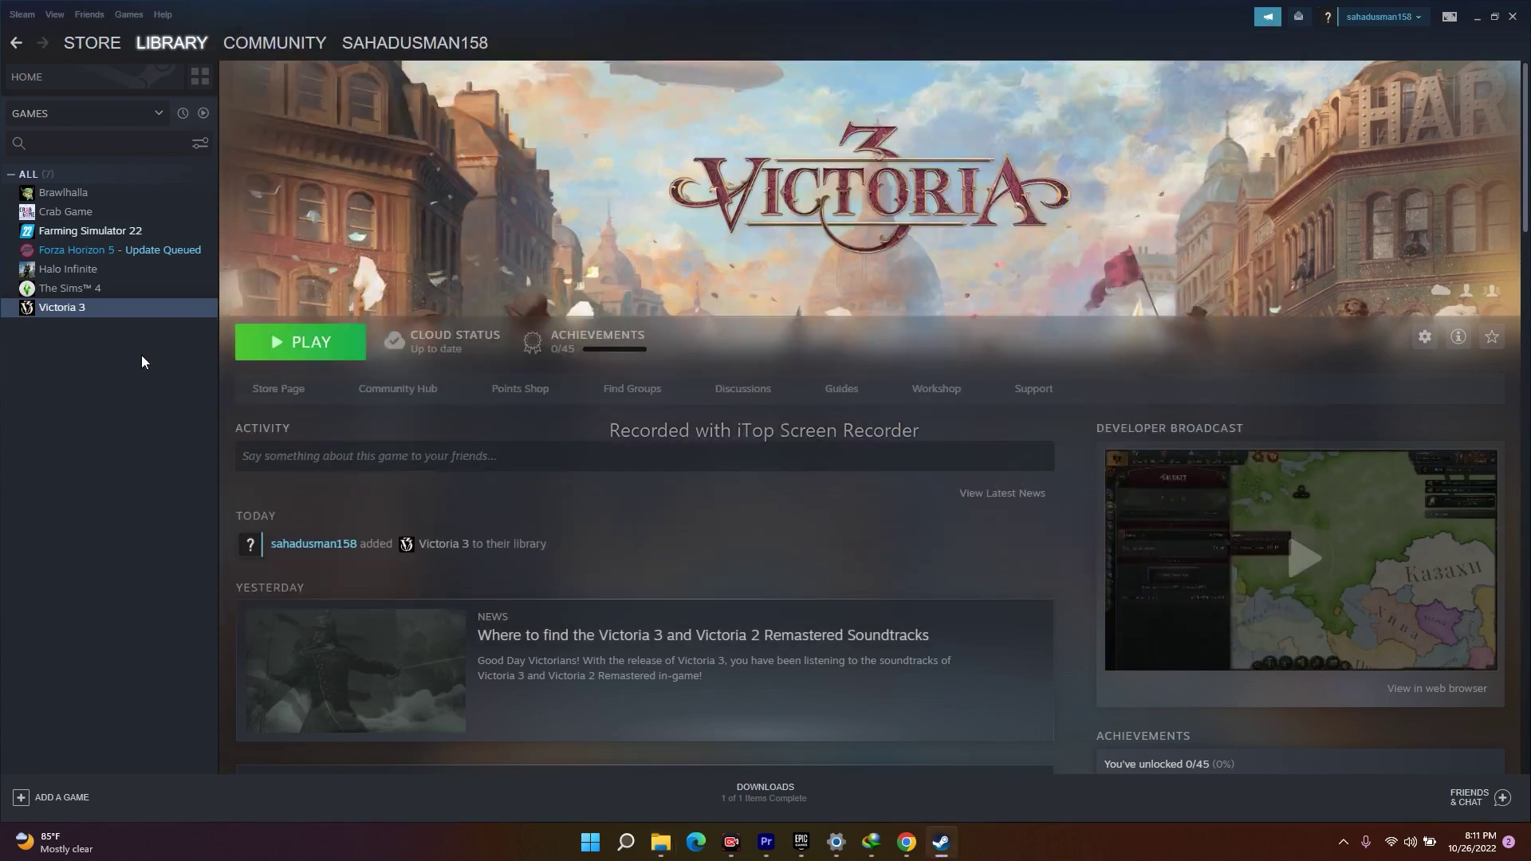
right_click(103, 311)
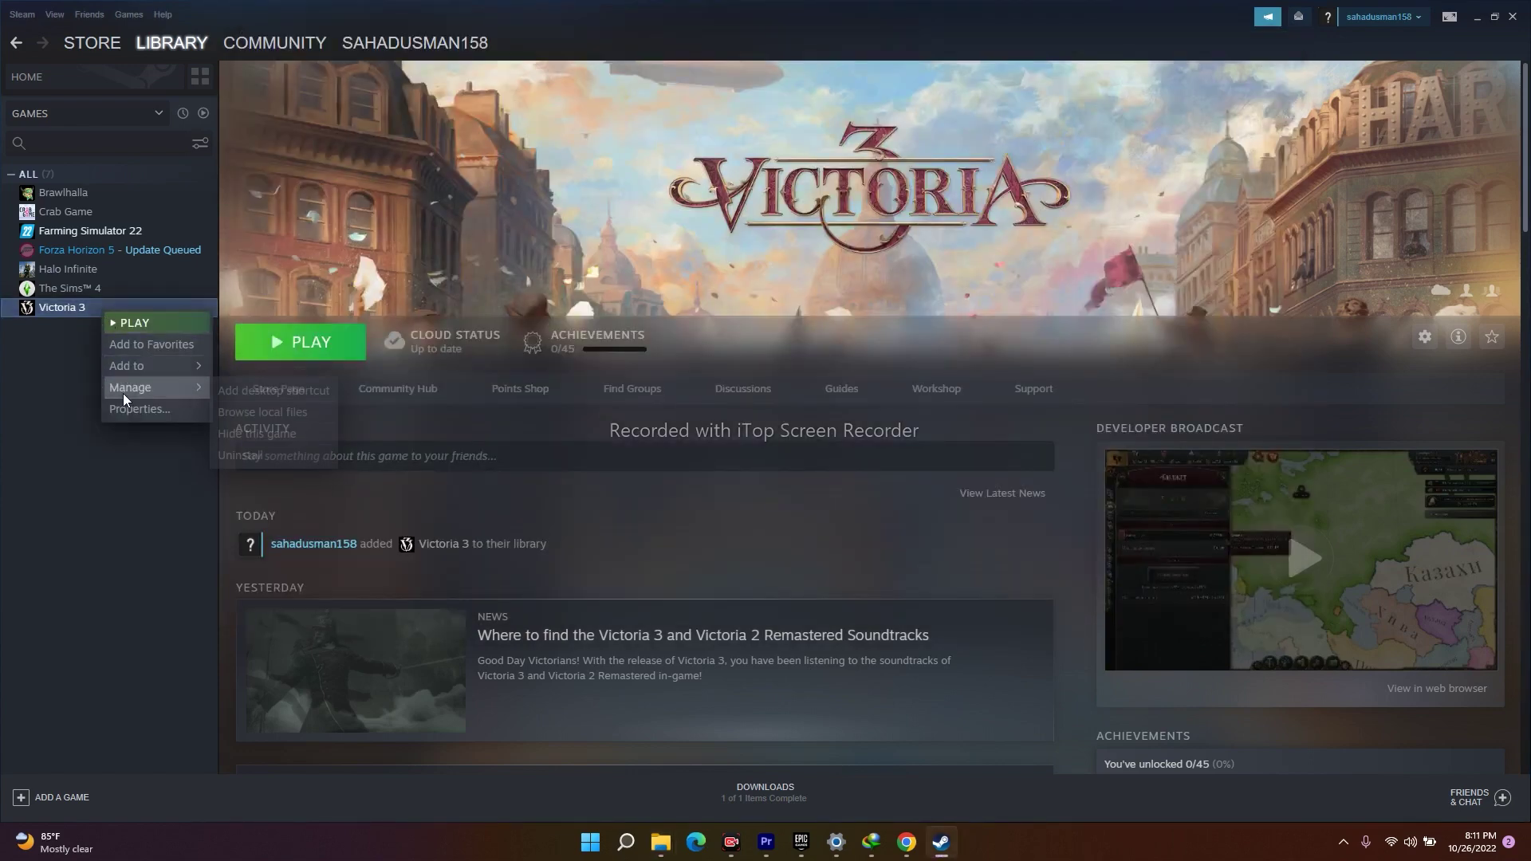
left_click(241, 413)
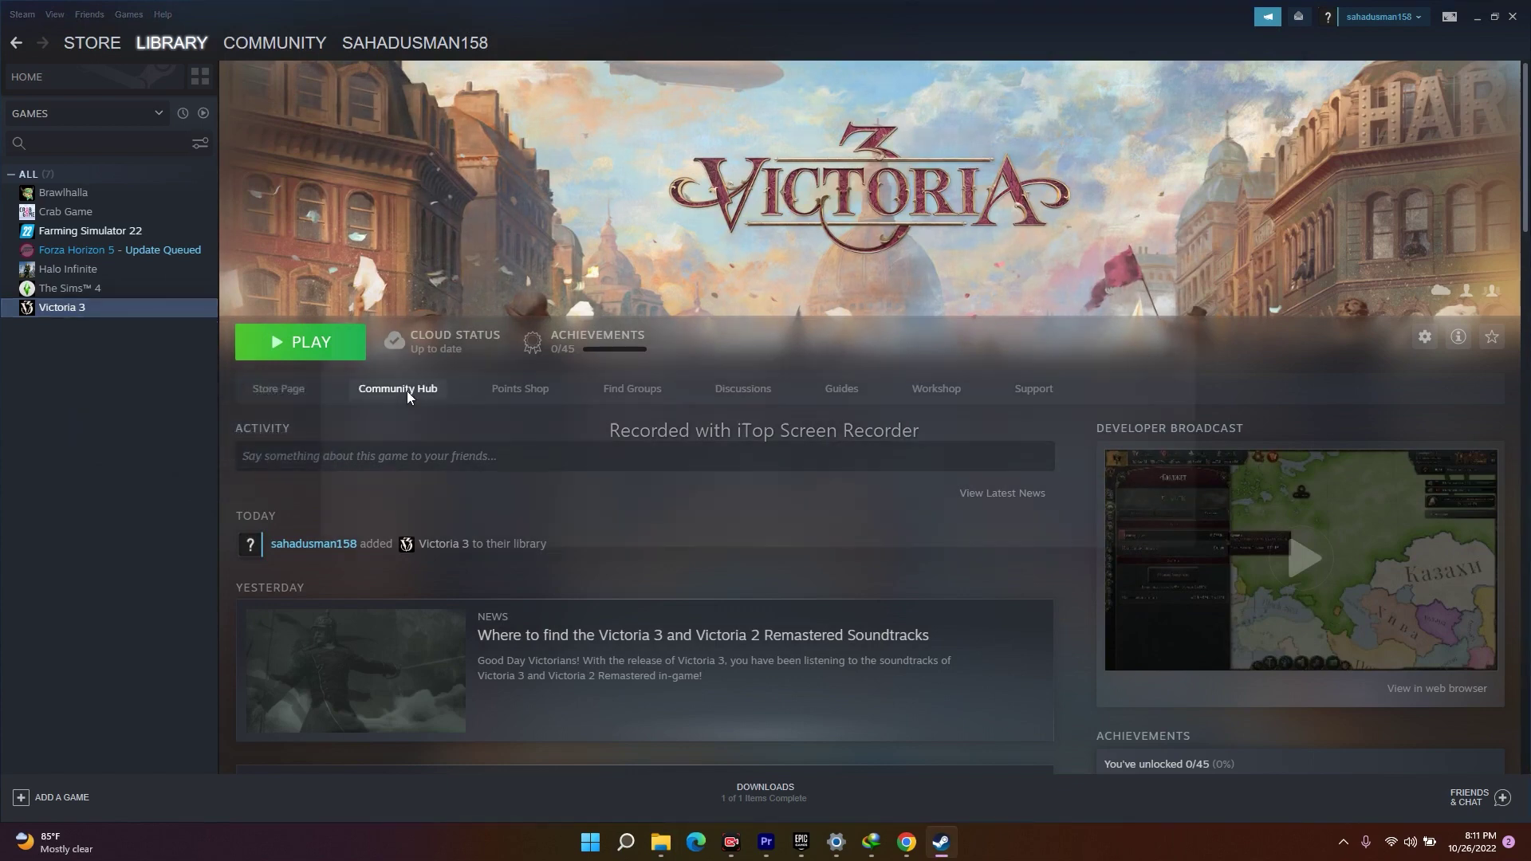
- Run victoria3 in the binaries folder as administrator, then close the Explorer window
double_click(429, 178)
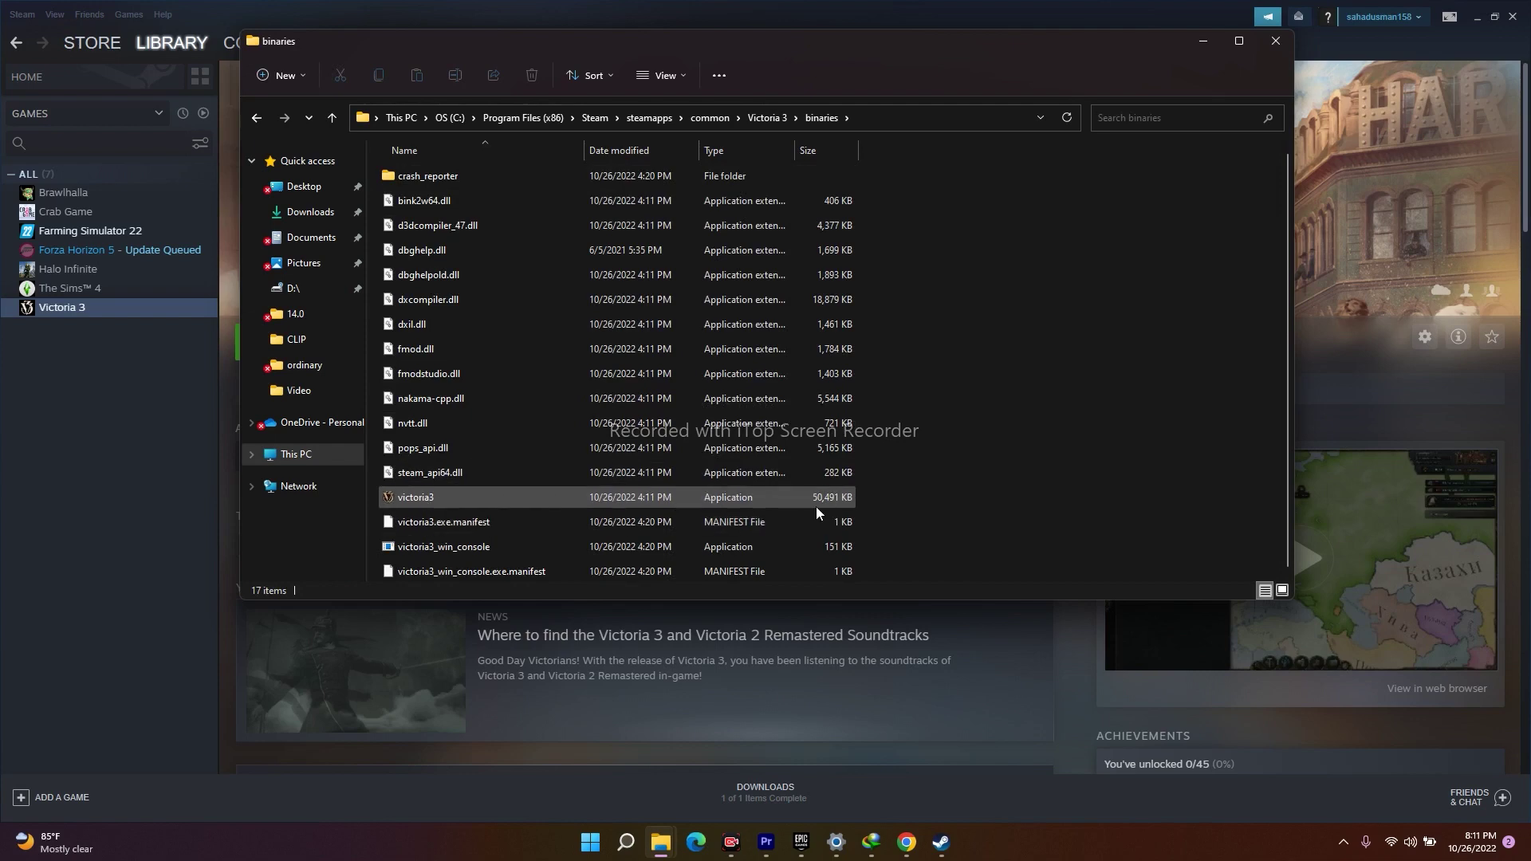
right_click(436, 497)
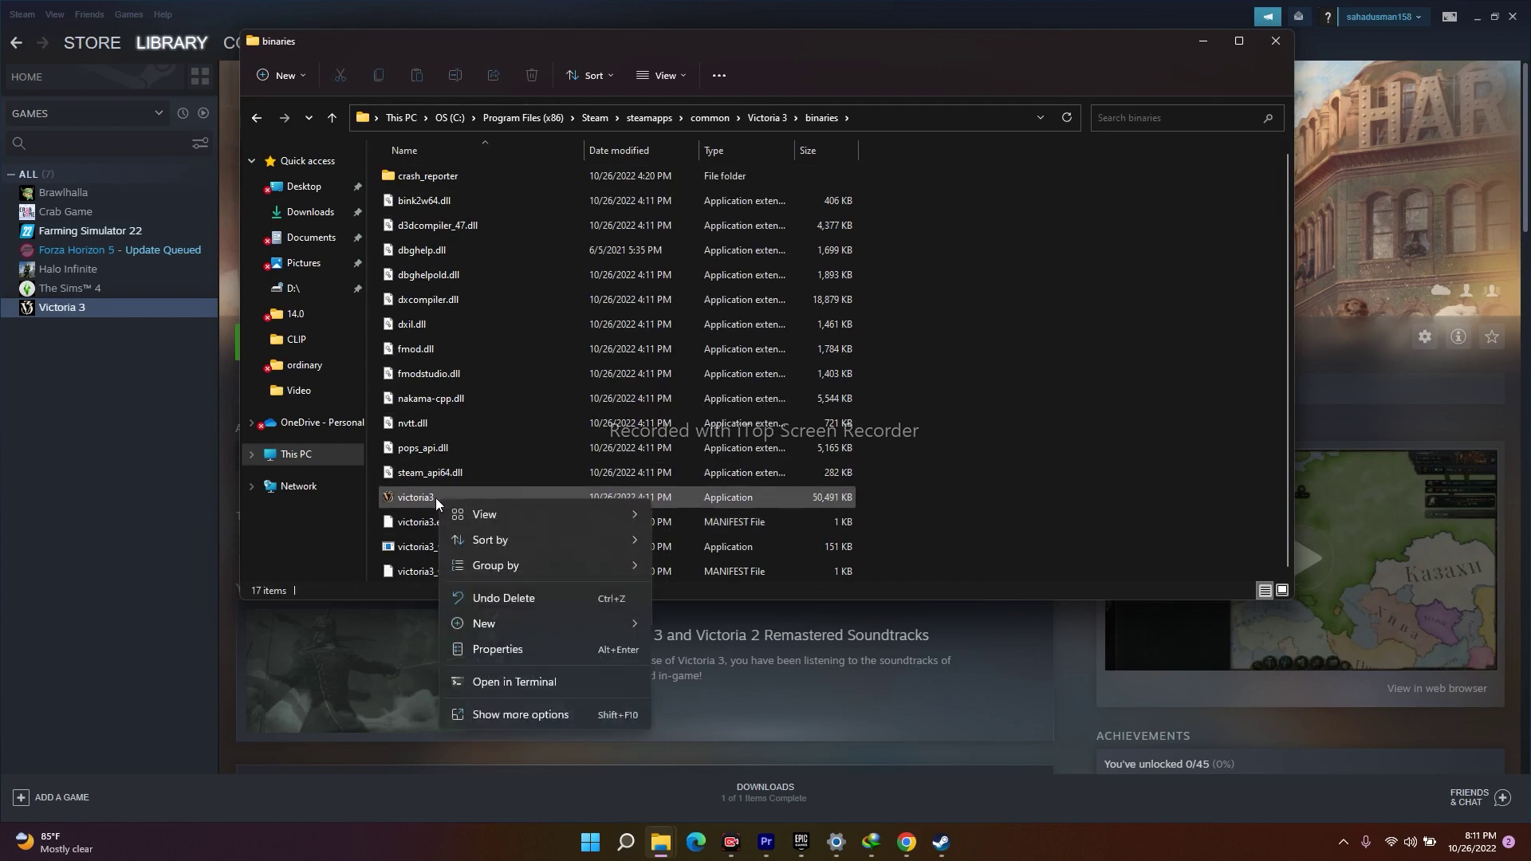
left_click(496, 714)
left_click(939, 537)
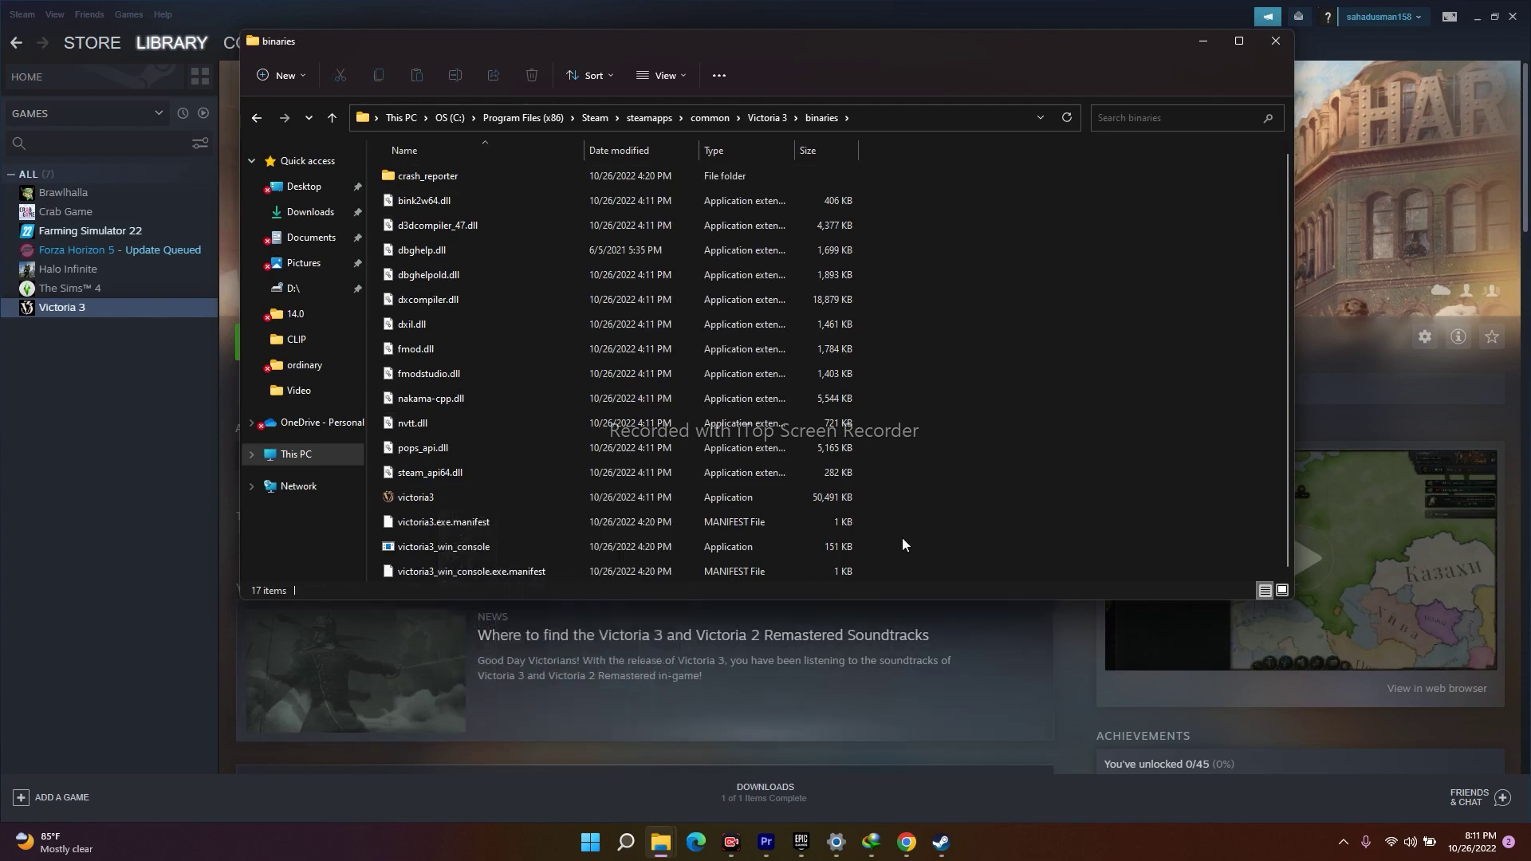
left_click(472, 495)
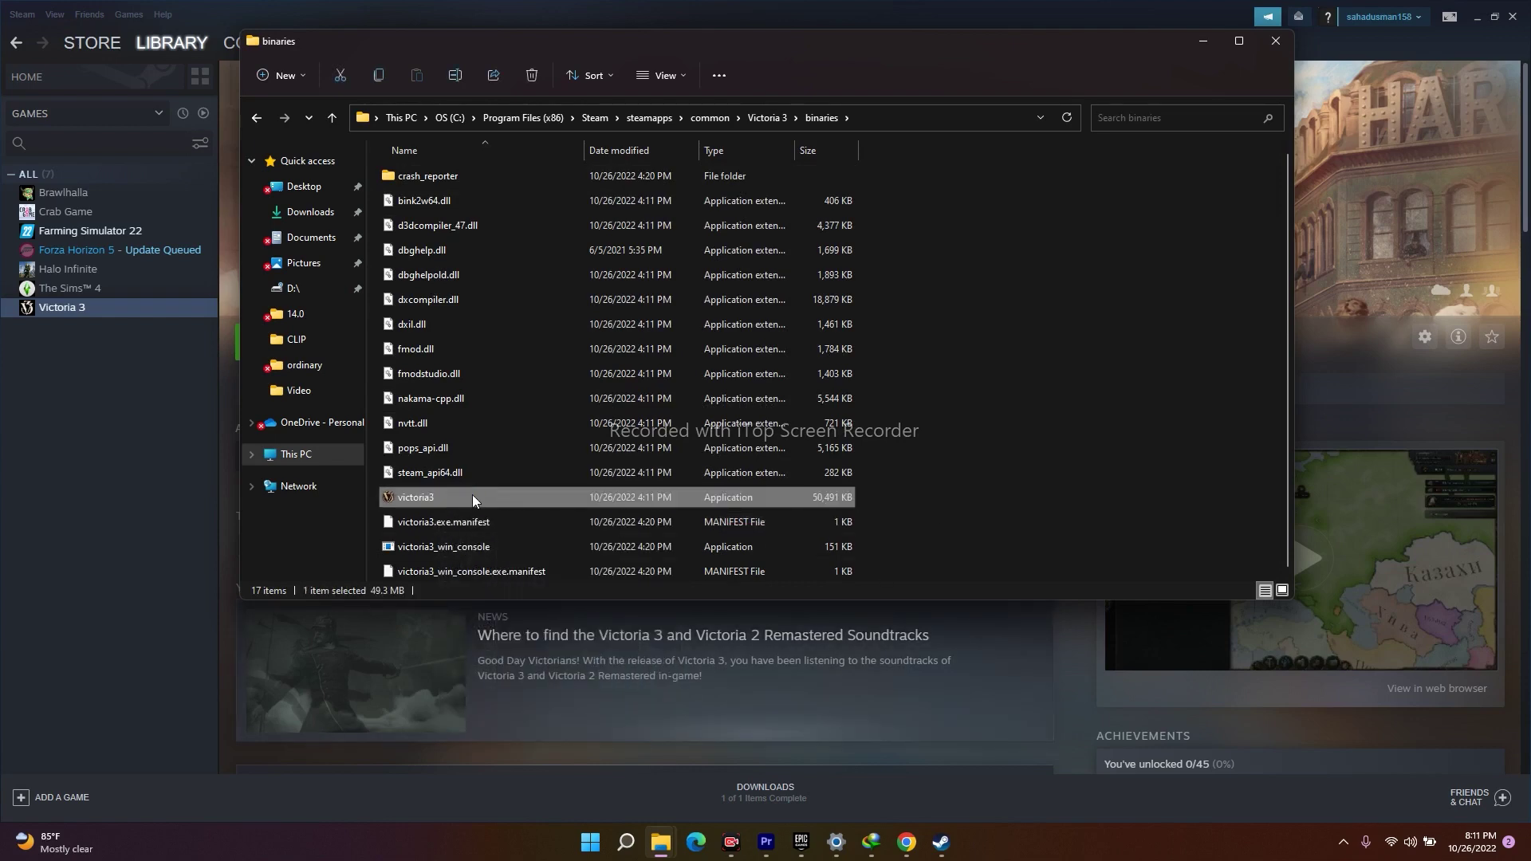
right_click(473, 495)
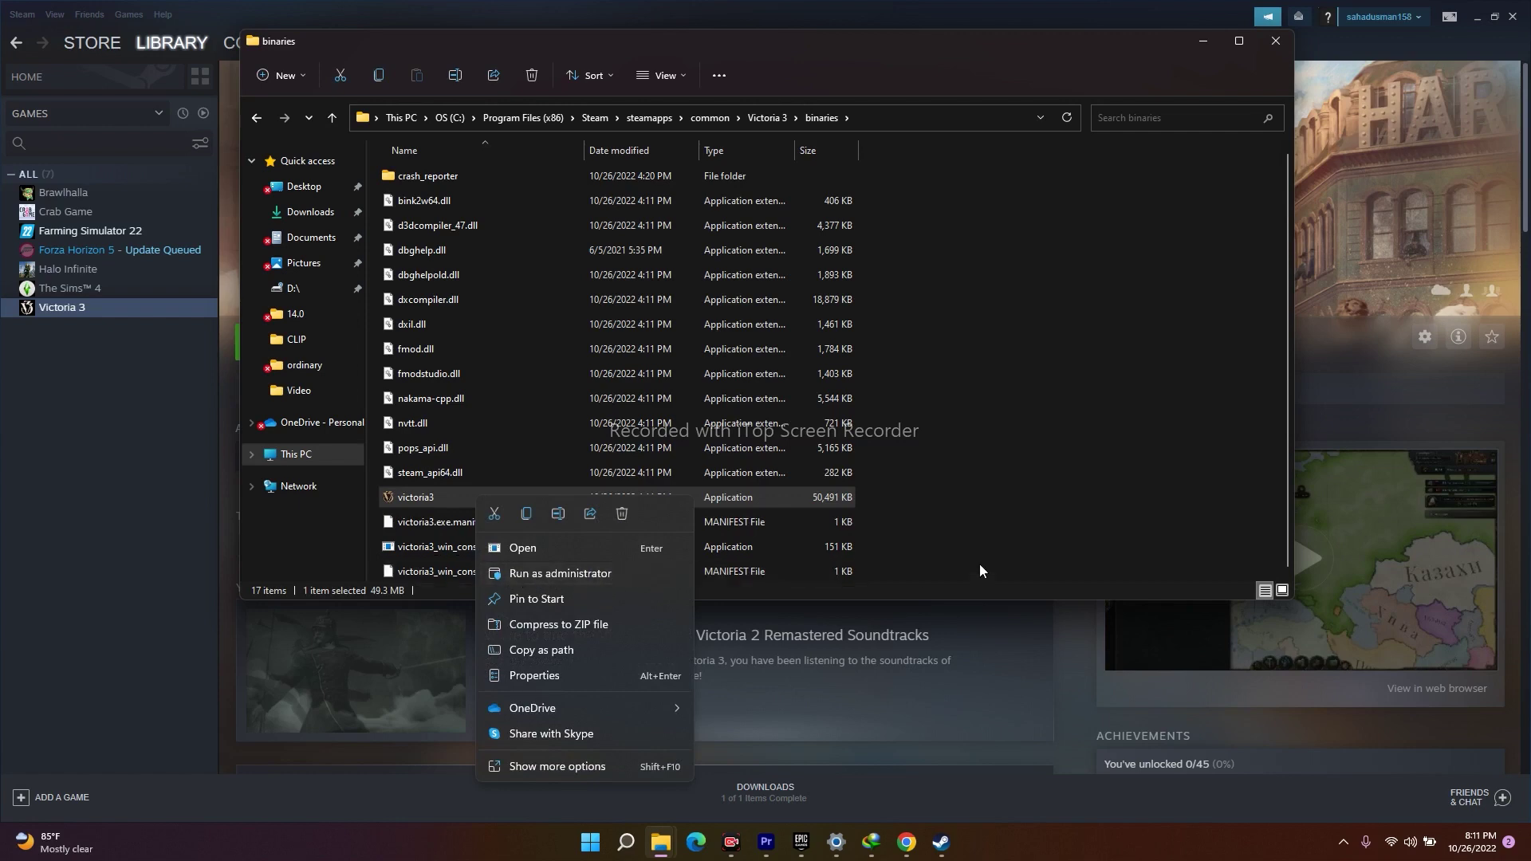
left_click(1058, 524)
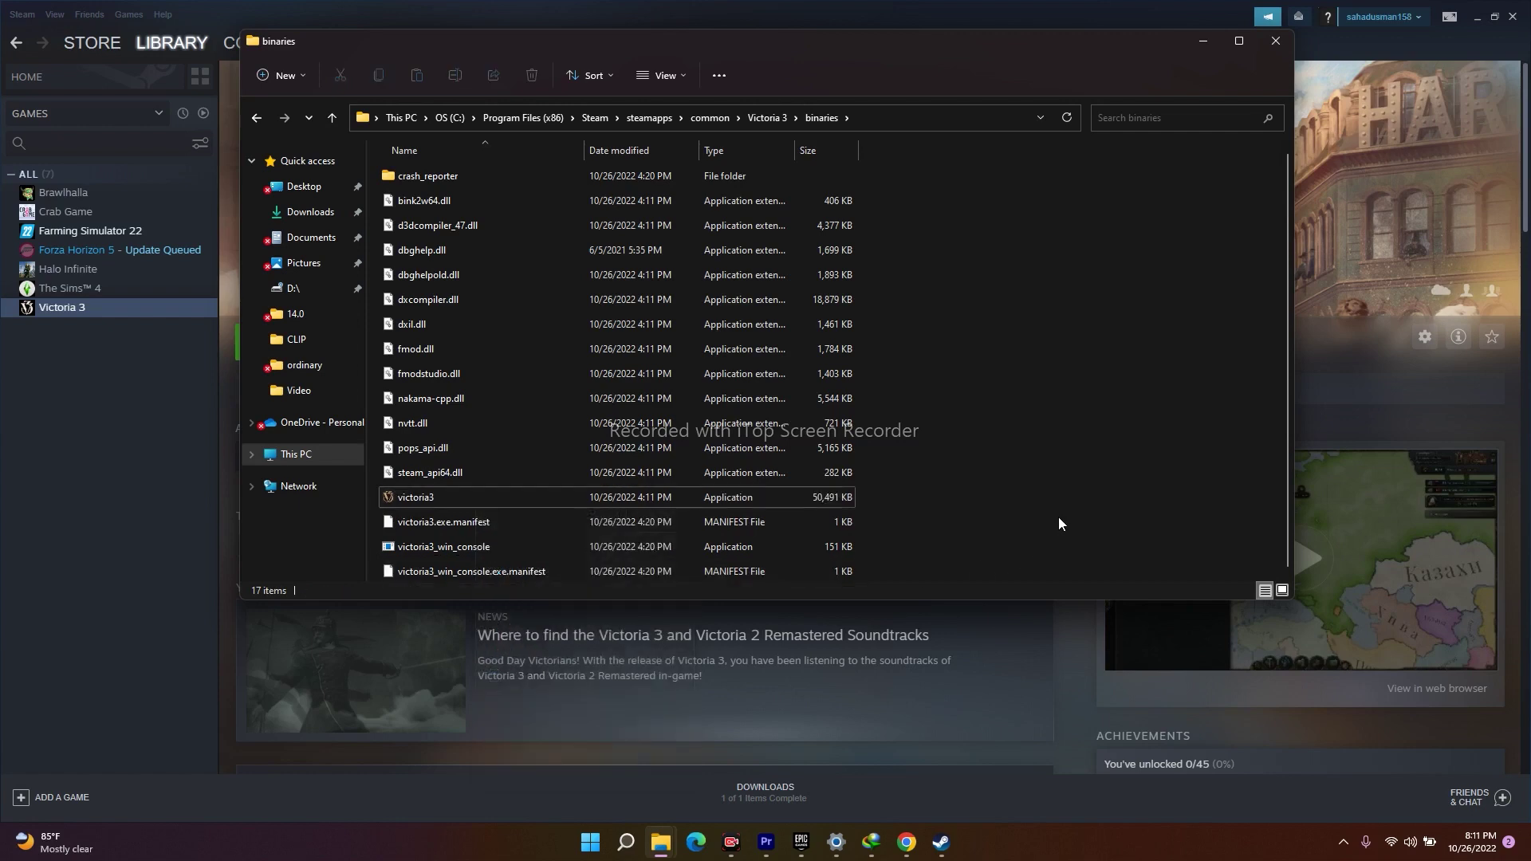
left_click(1274, 45)
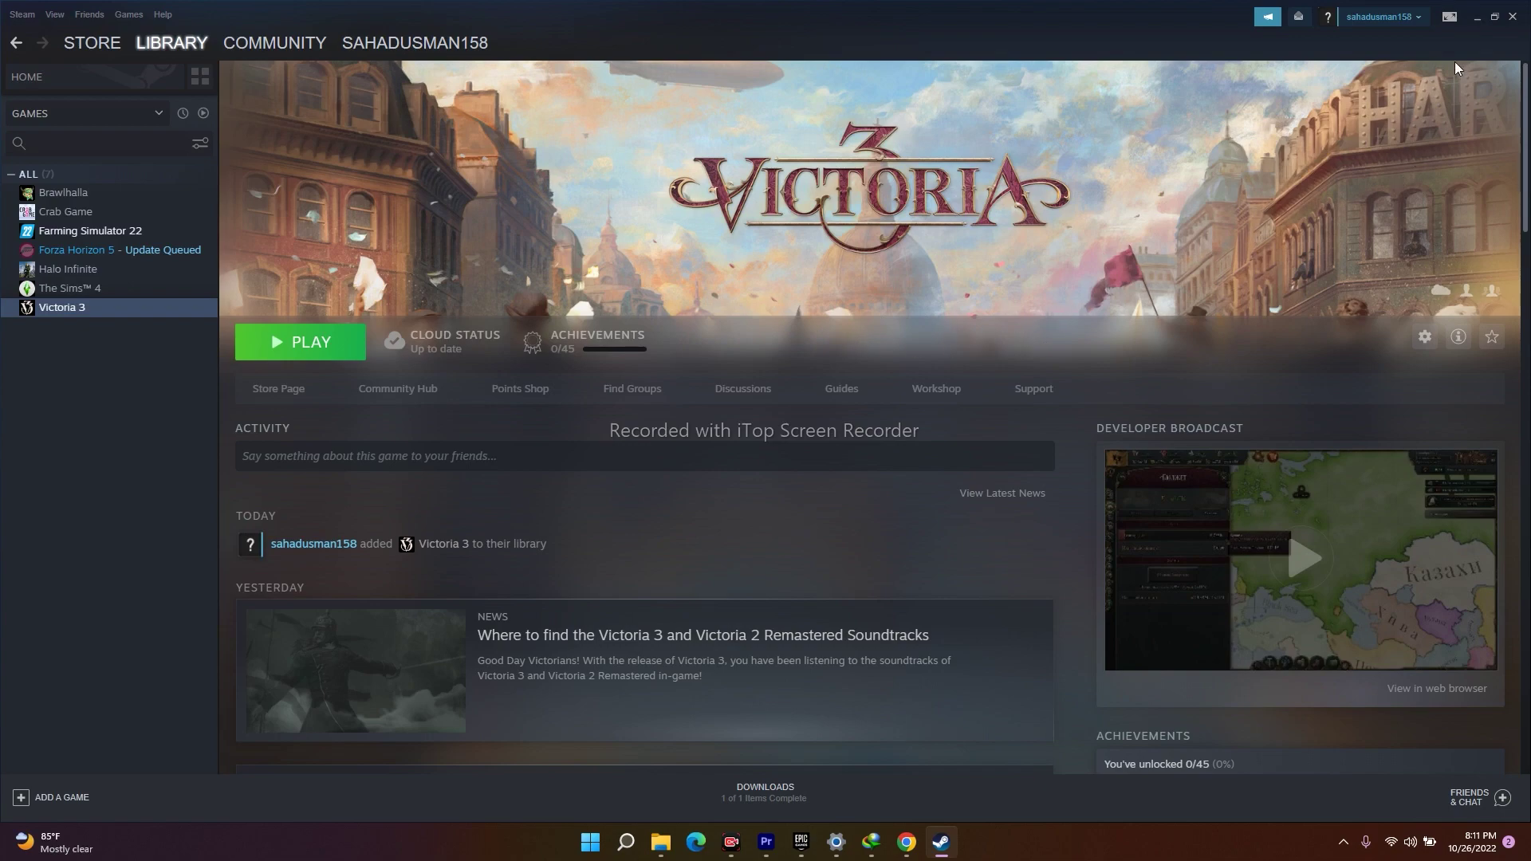
left_click(1469, 20)
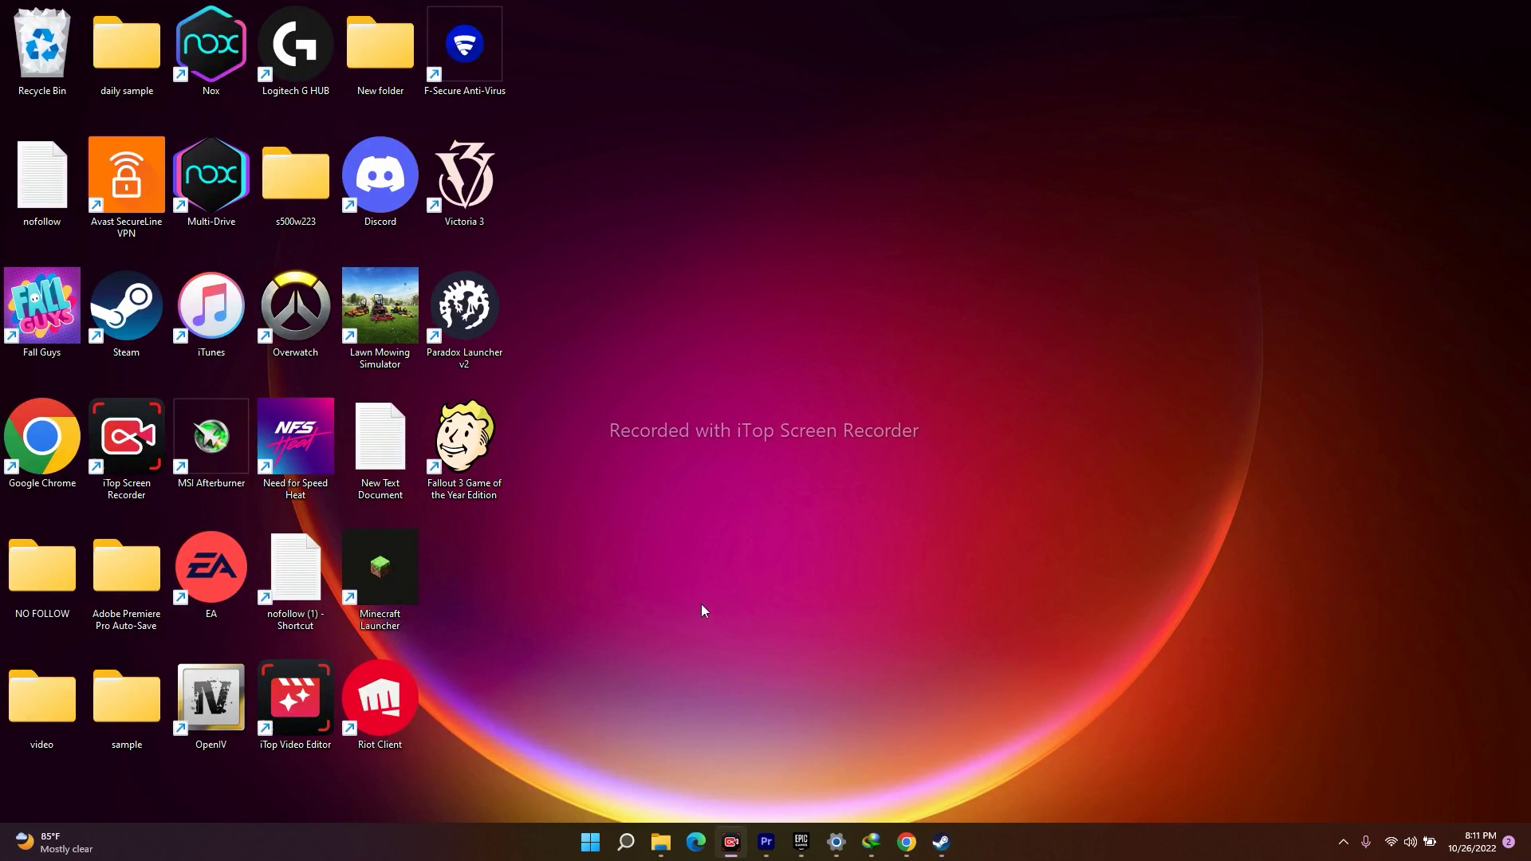
left_click(941, 842)
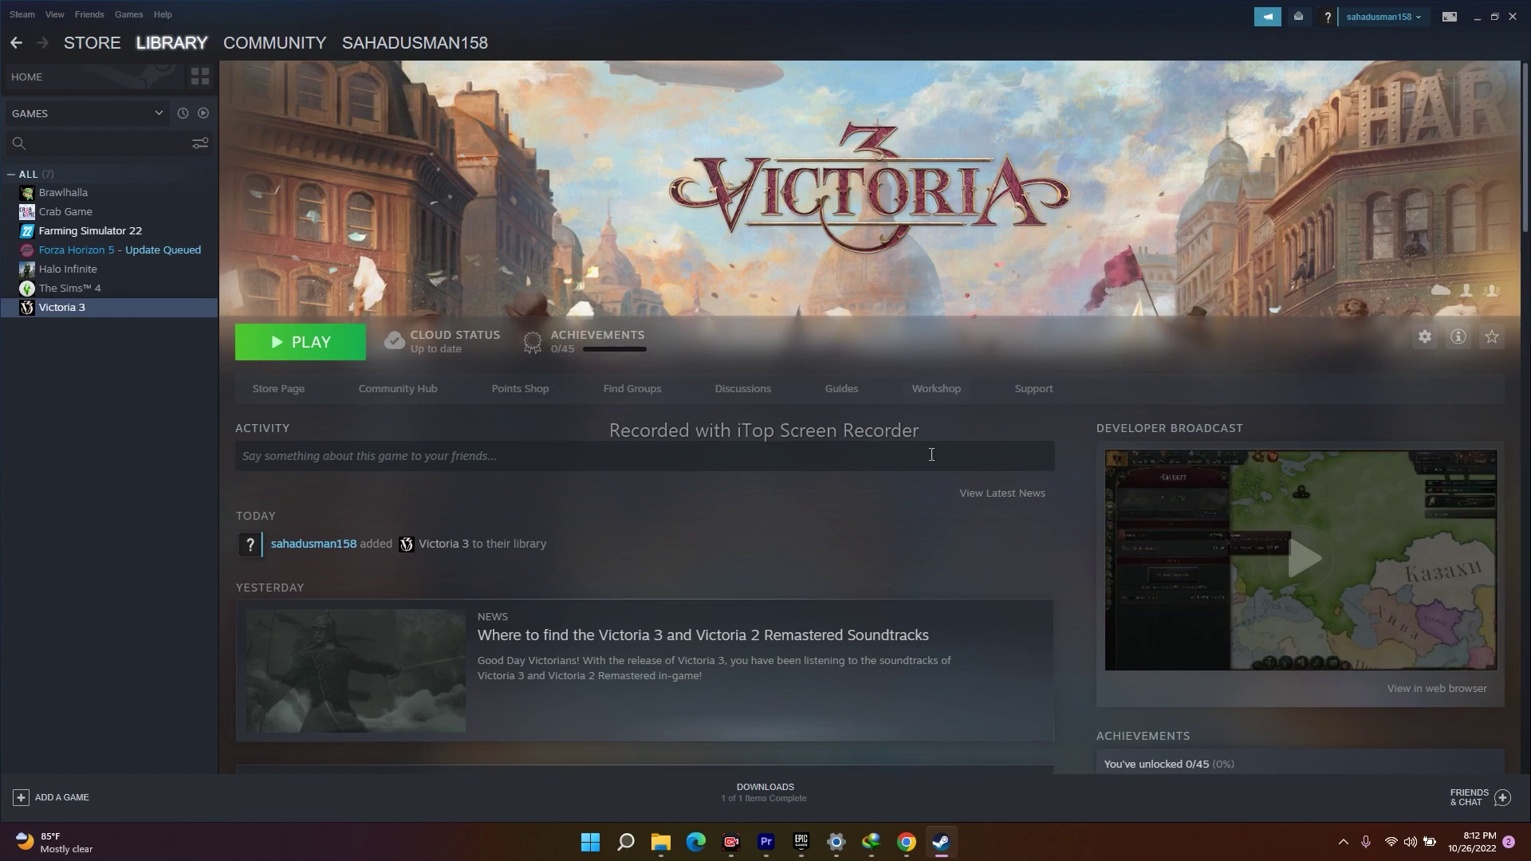
- Download the 97.4 MB Windows Paradox Launcher installer from the PDX Launcher page and open it
left_click(901, 845)
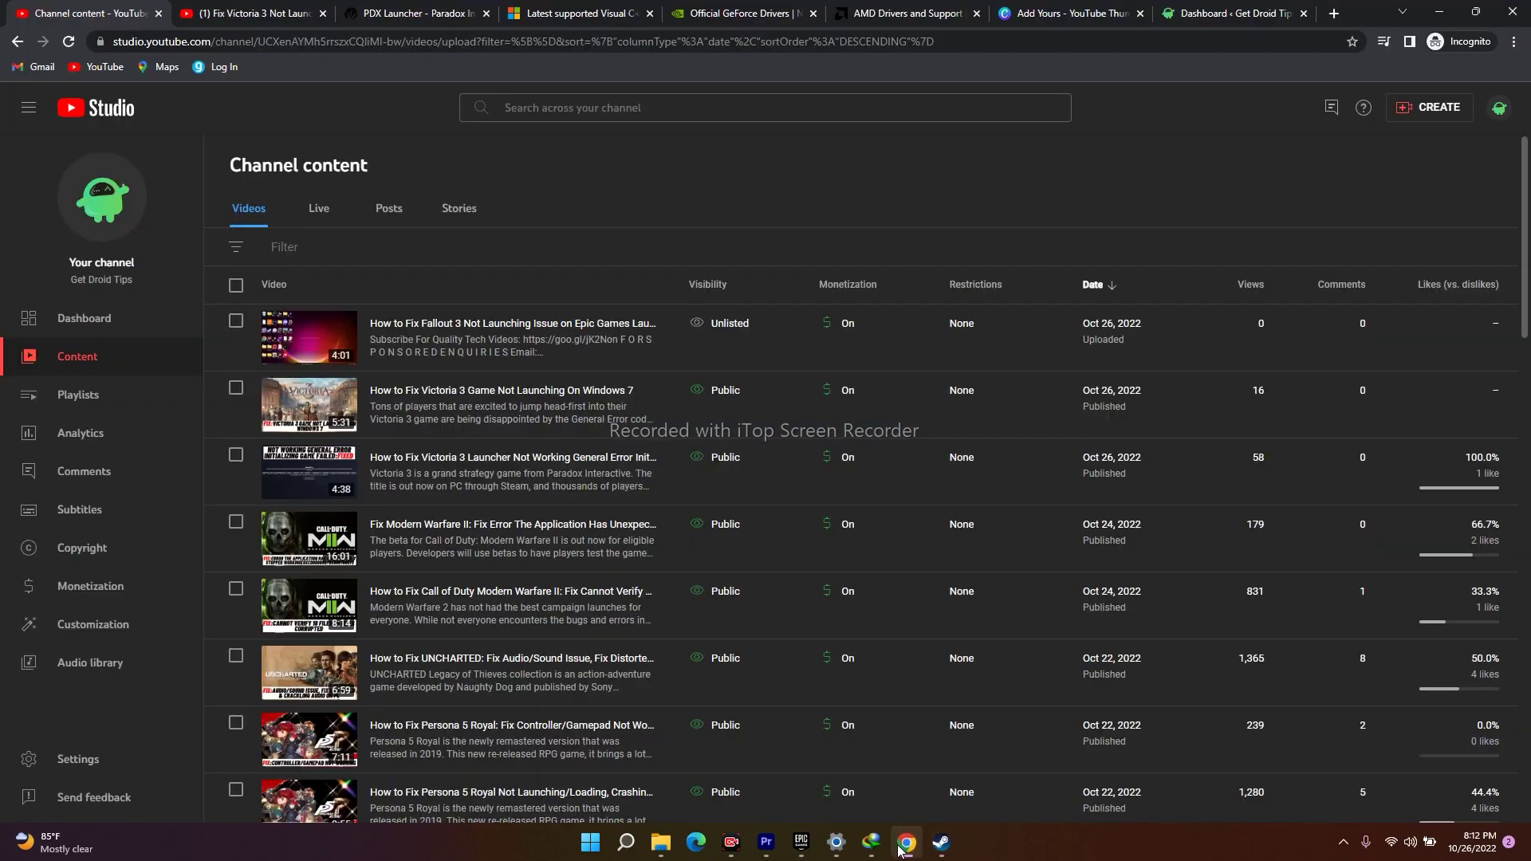
left_click(423, 14)
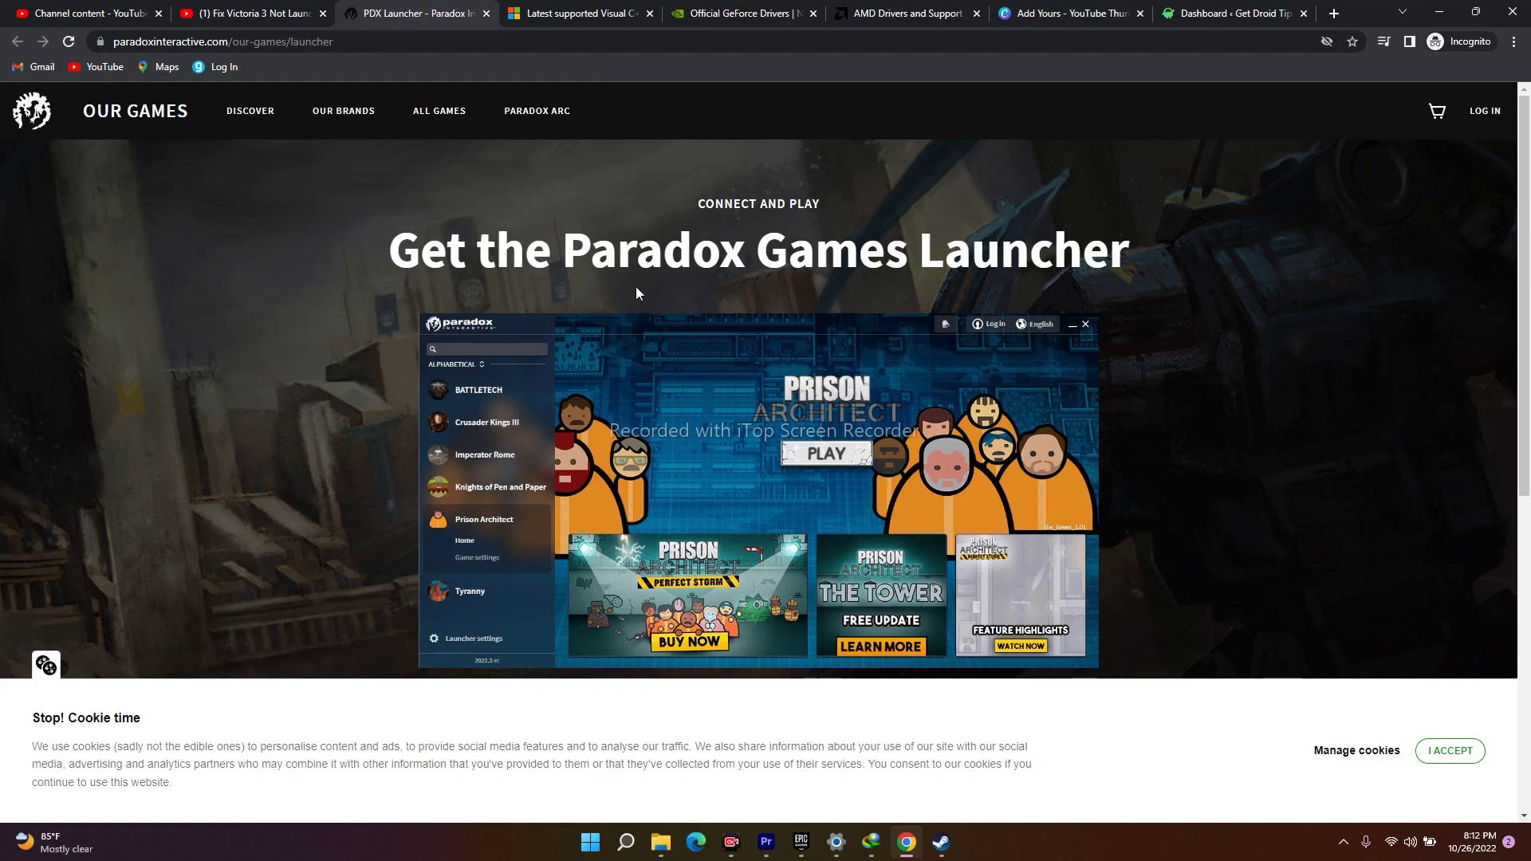
scroll(636, 292, "down", 6)
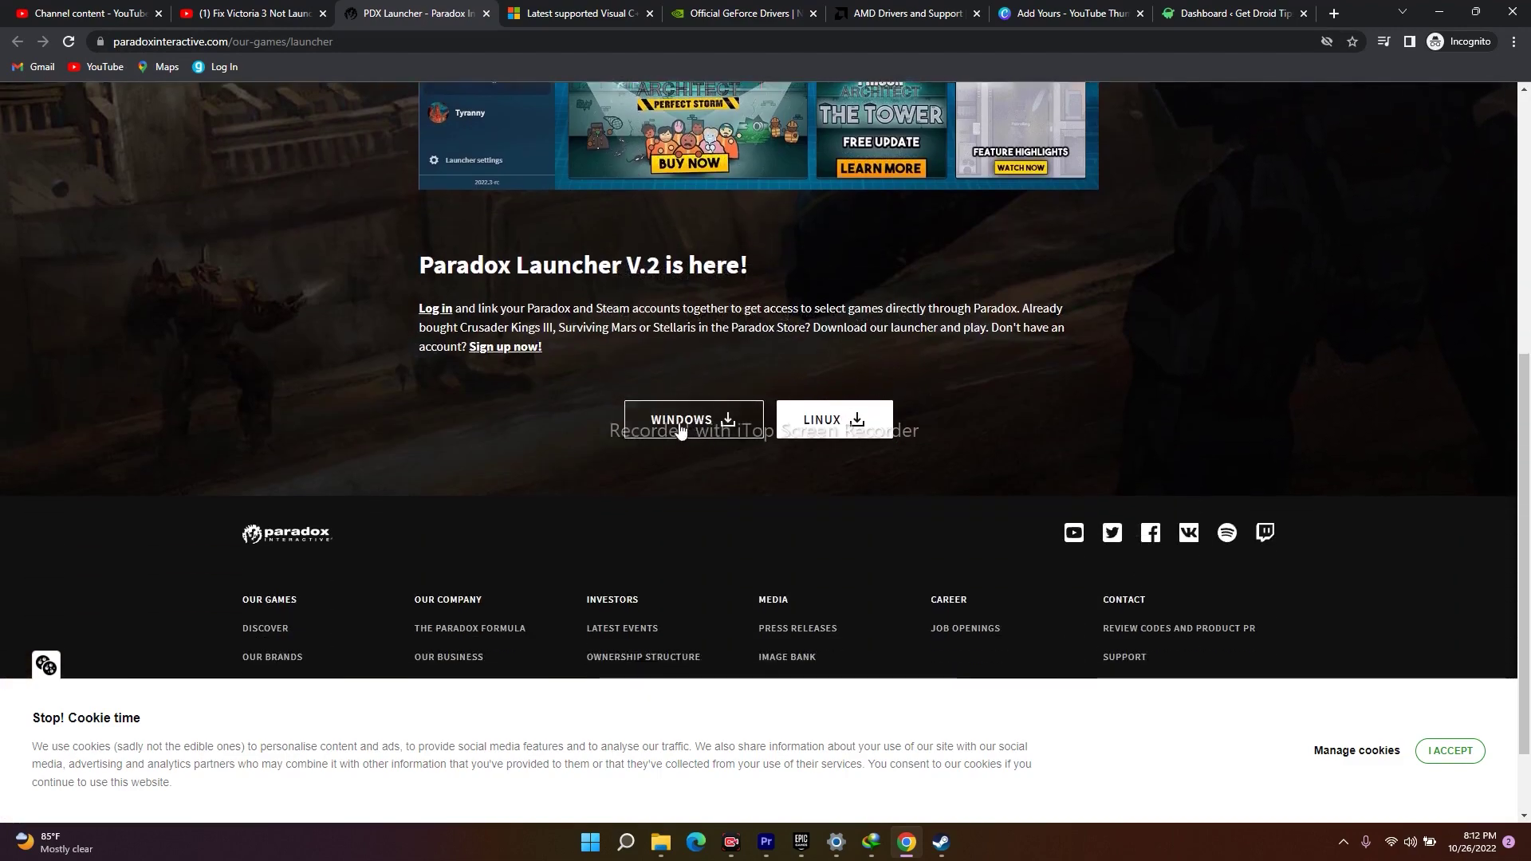
left_click(682, 429)
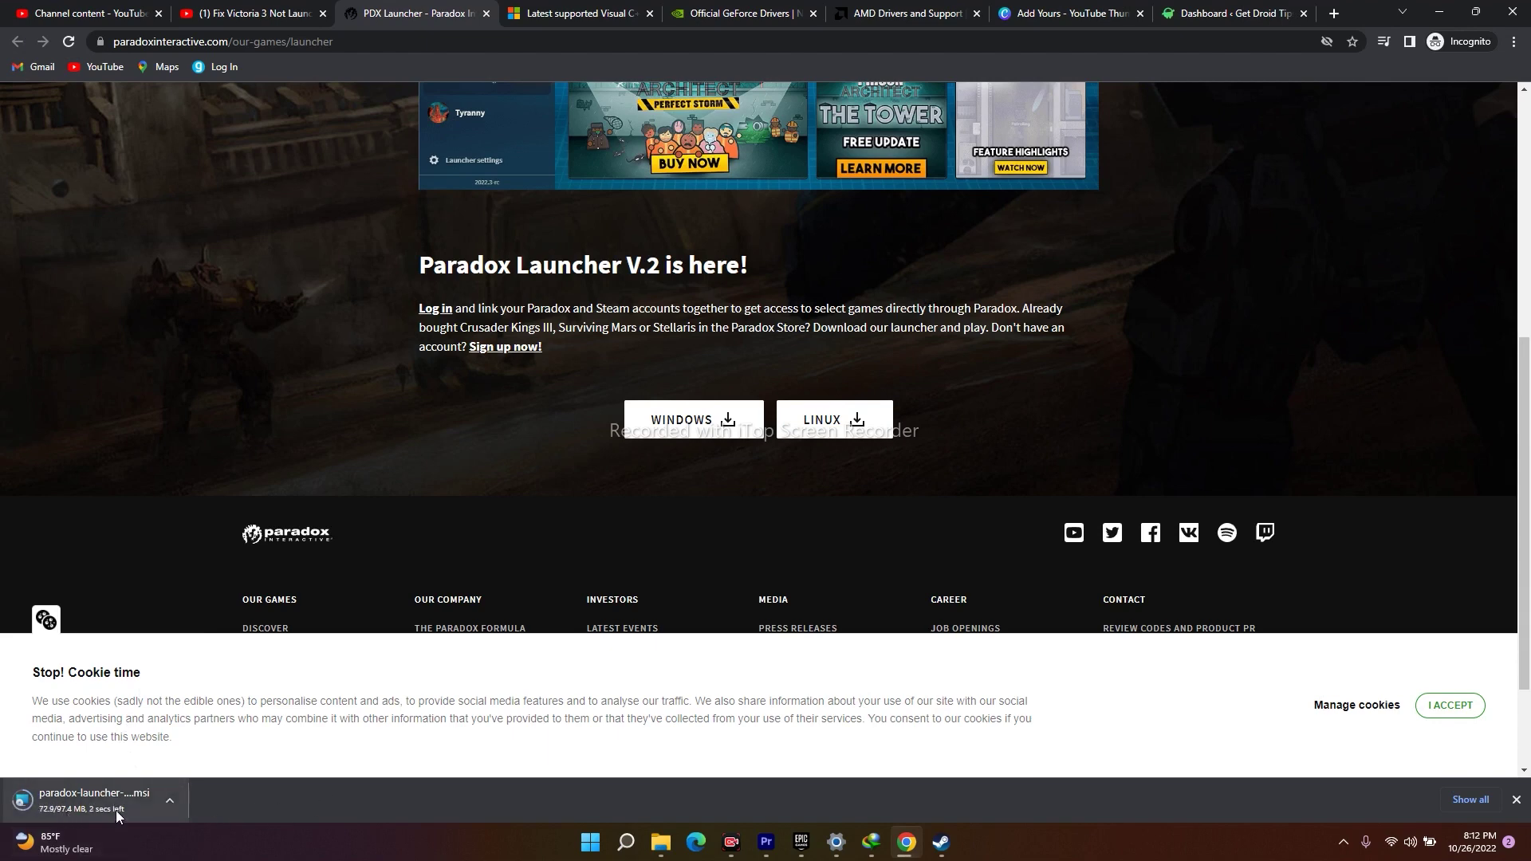
left_click(170, 802)
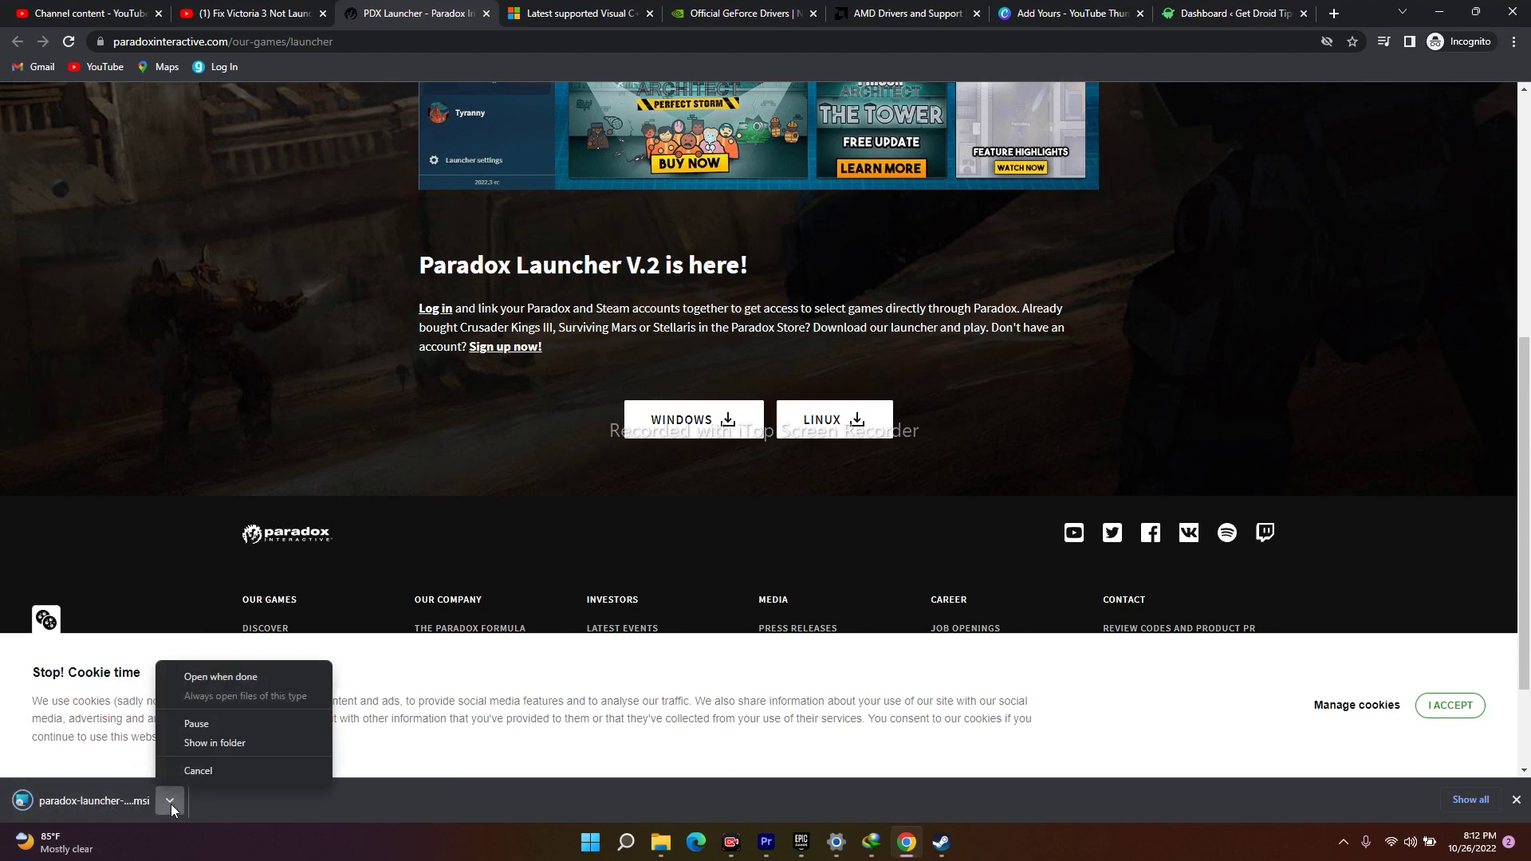
left_click(213, 679)
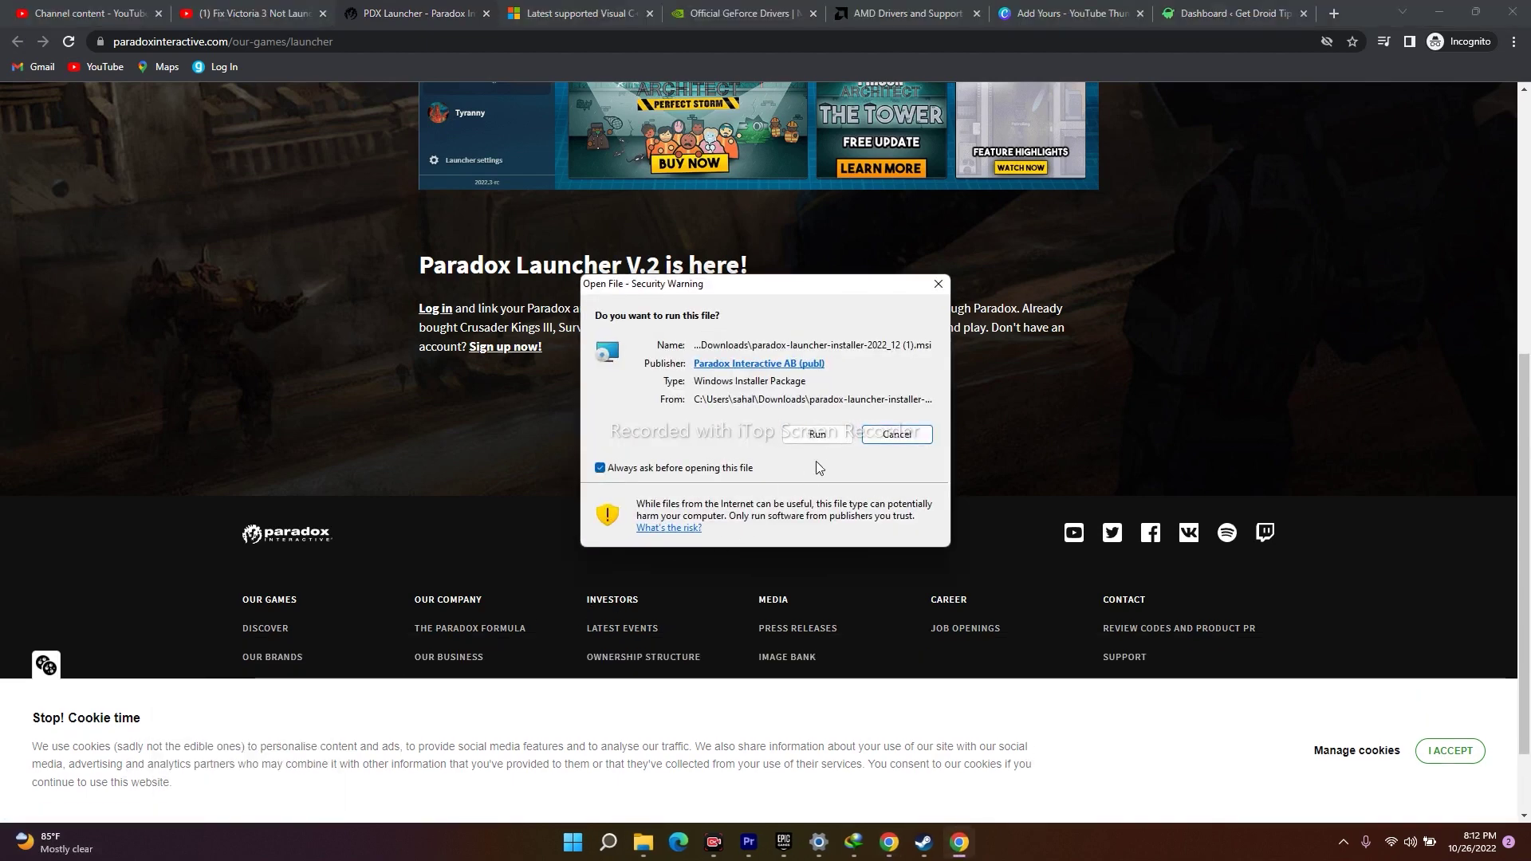
- Run the downloaded installer and dismiss the 'another version is already installed' error
left_click(817, 434)
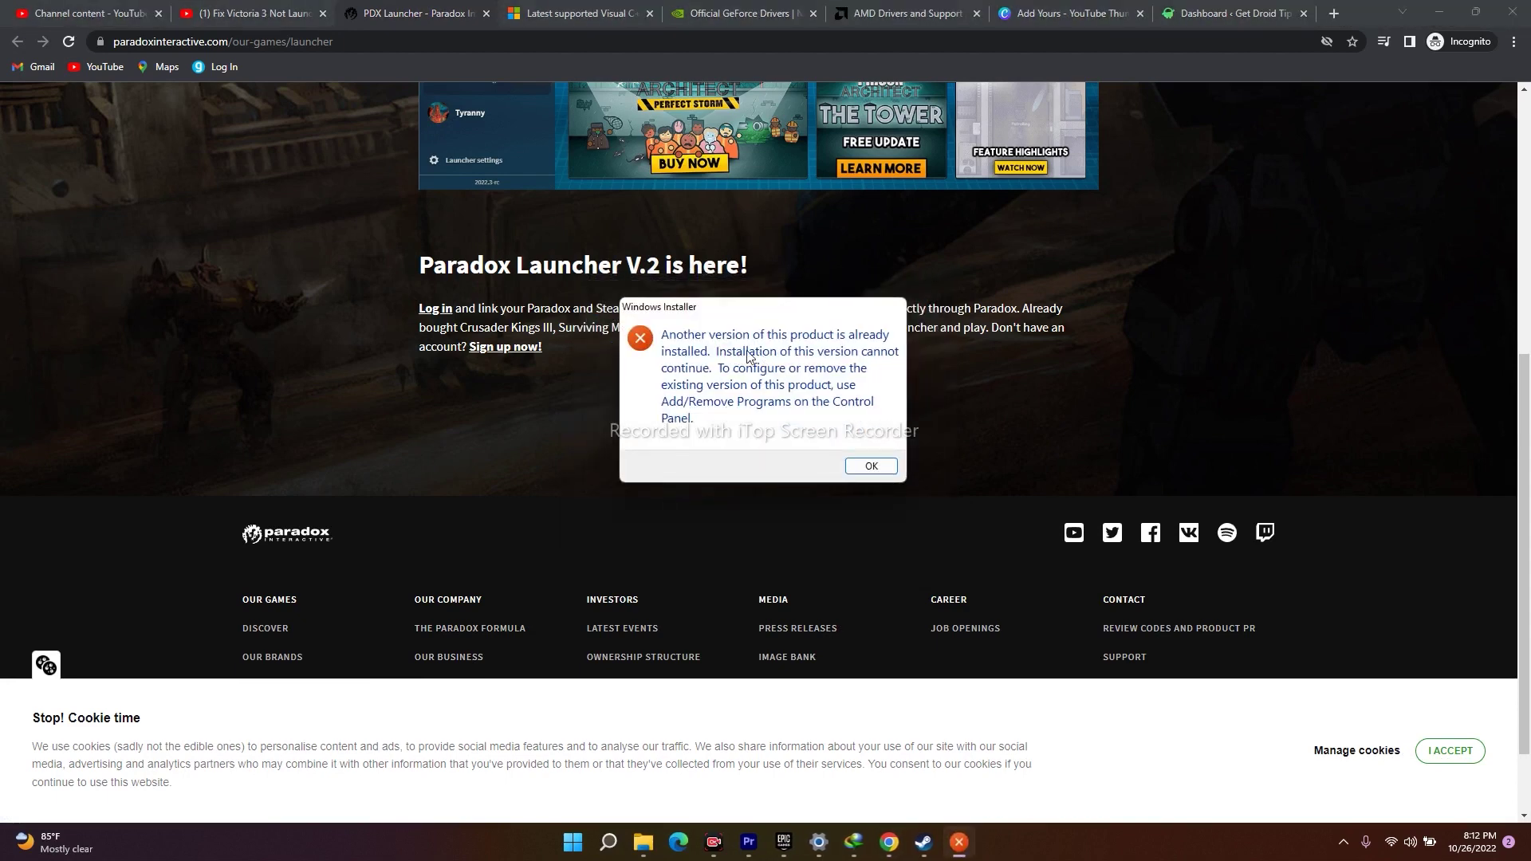
left_click(868, 466)
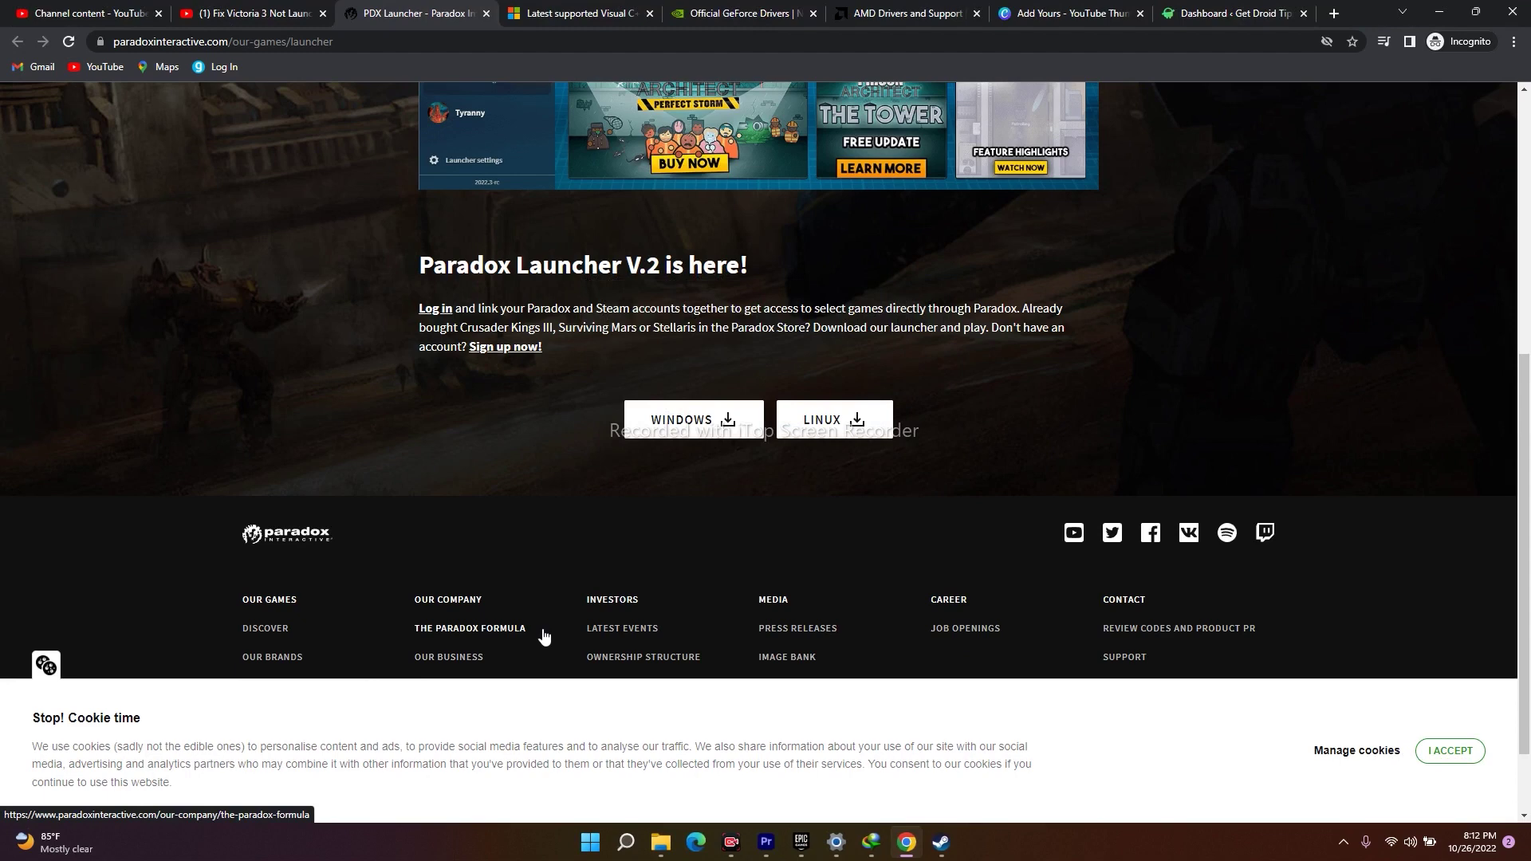
scroll(543, 635, "up", 2)
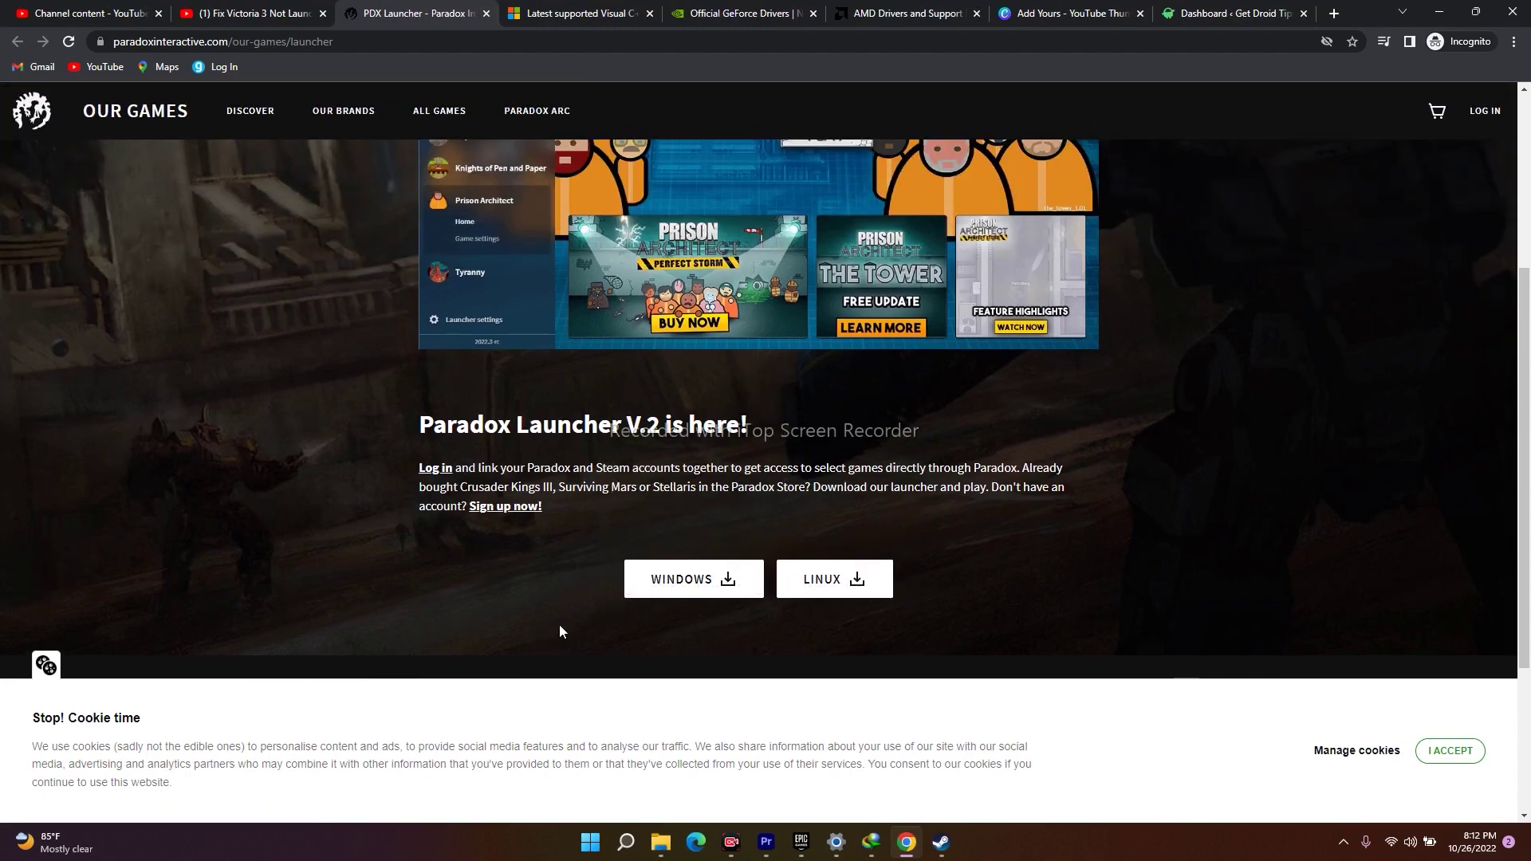
left_click(836, 843)
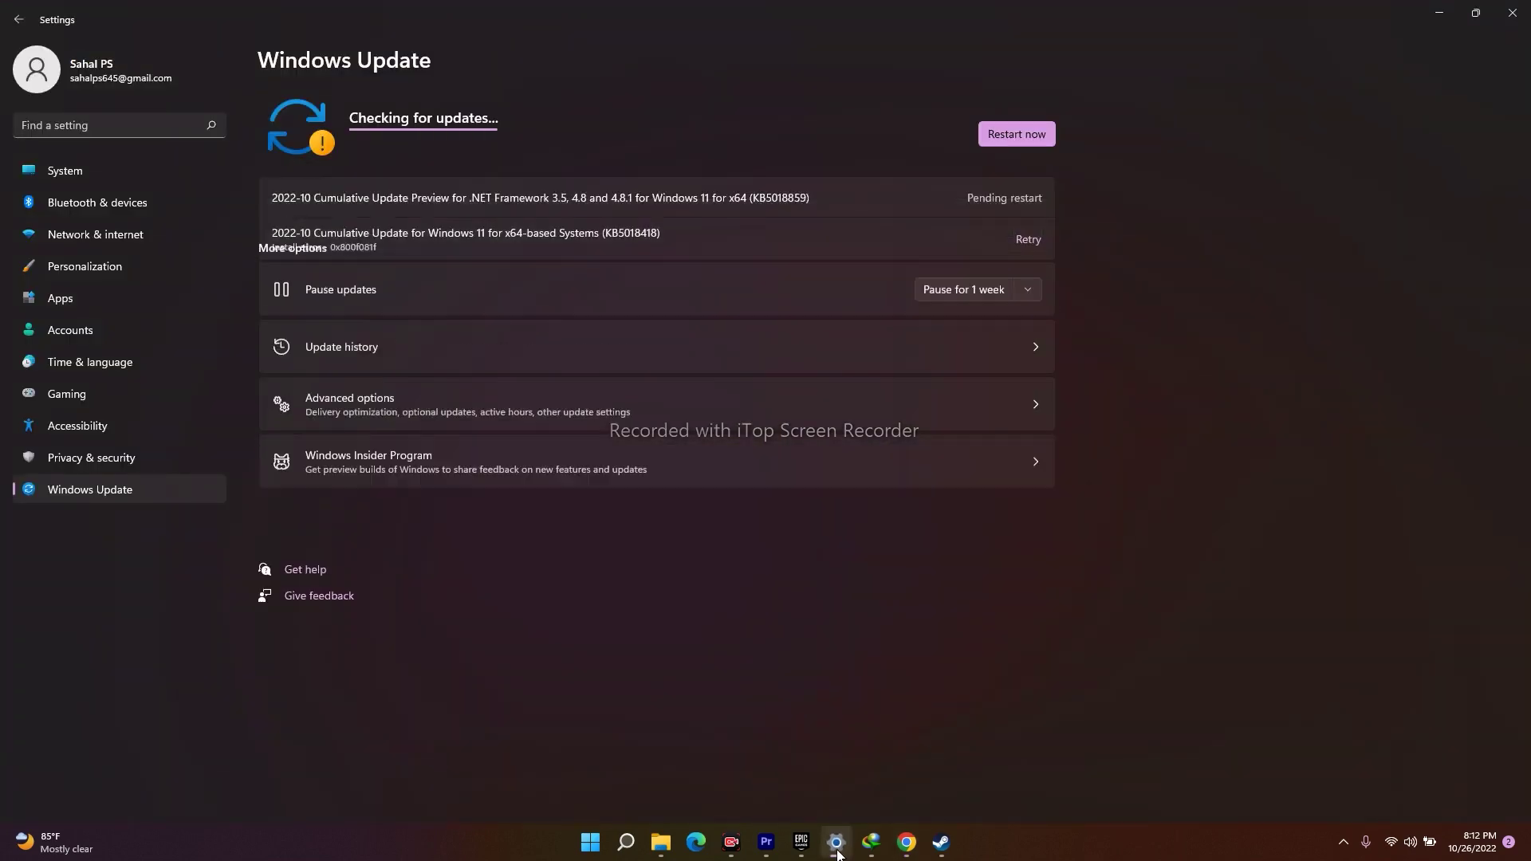
- Filter Apps & features by 'para' to list Paradox Launcher v2 and Victoria 3
left_click(67, 299)
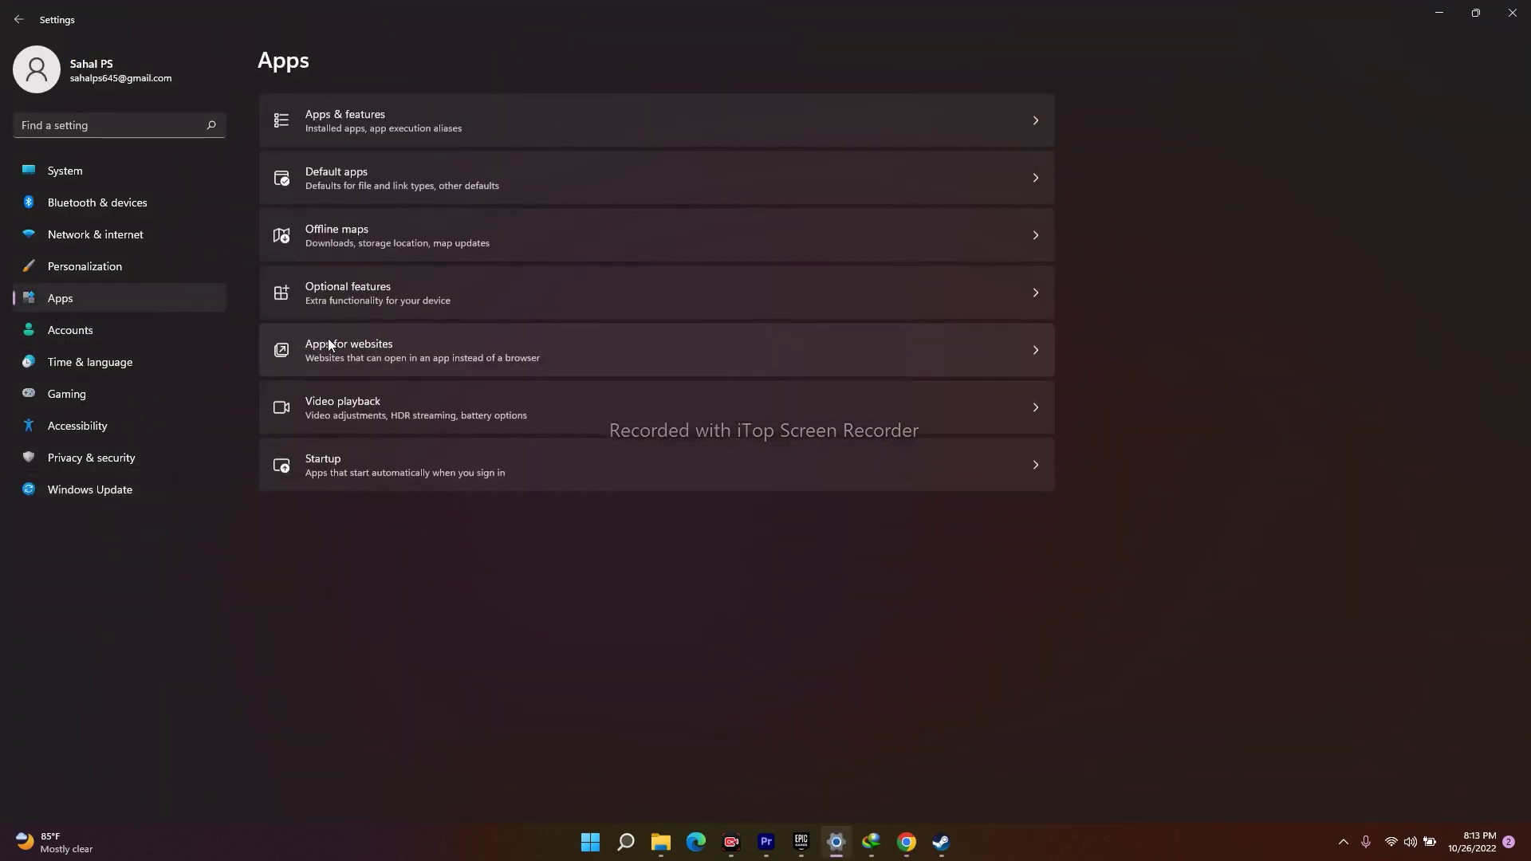
left_click(385, 127)
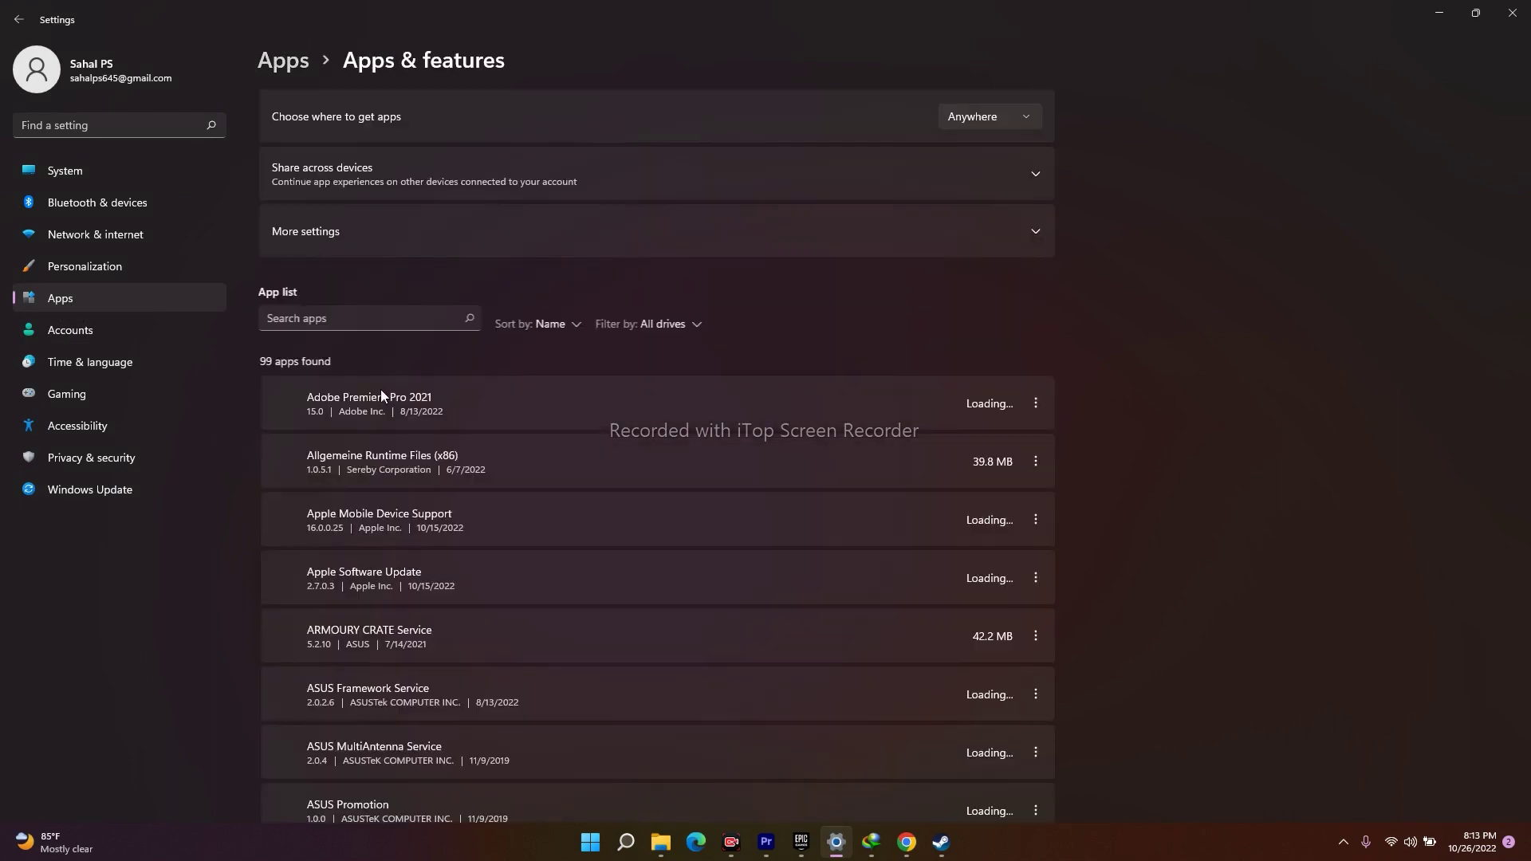
left_click(369, 322)
type("para")
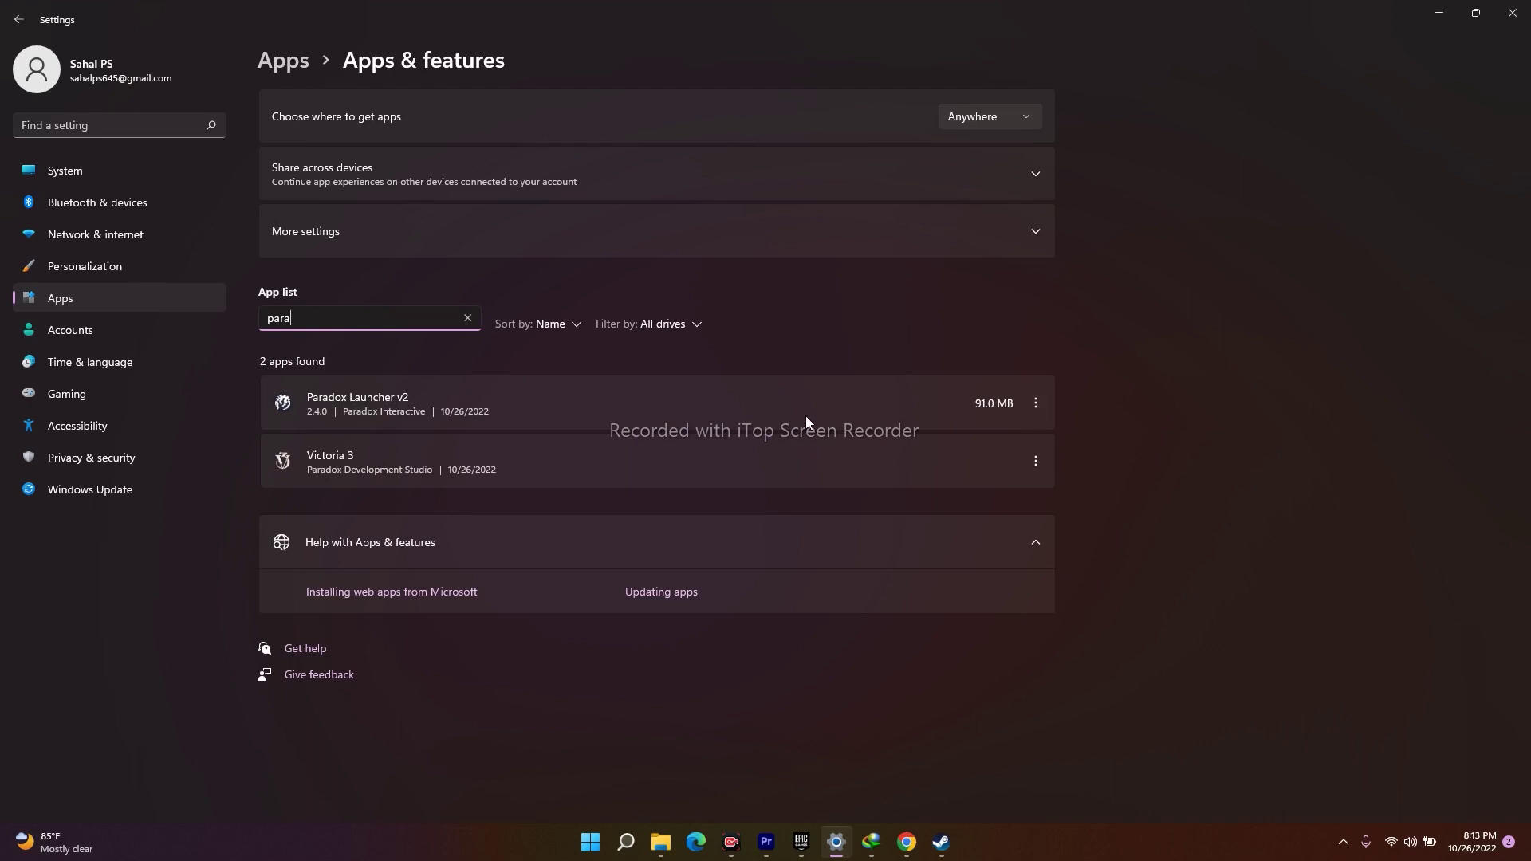
left_click(1033, 406)
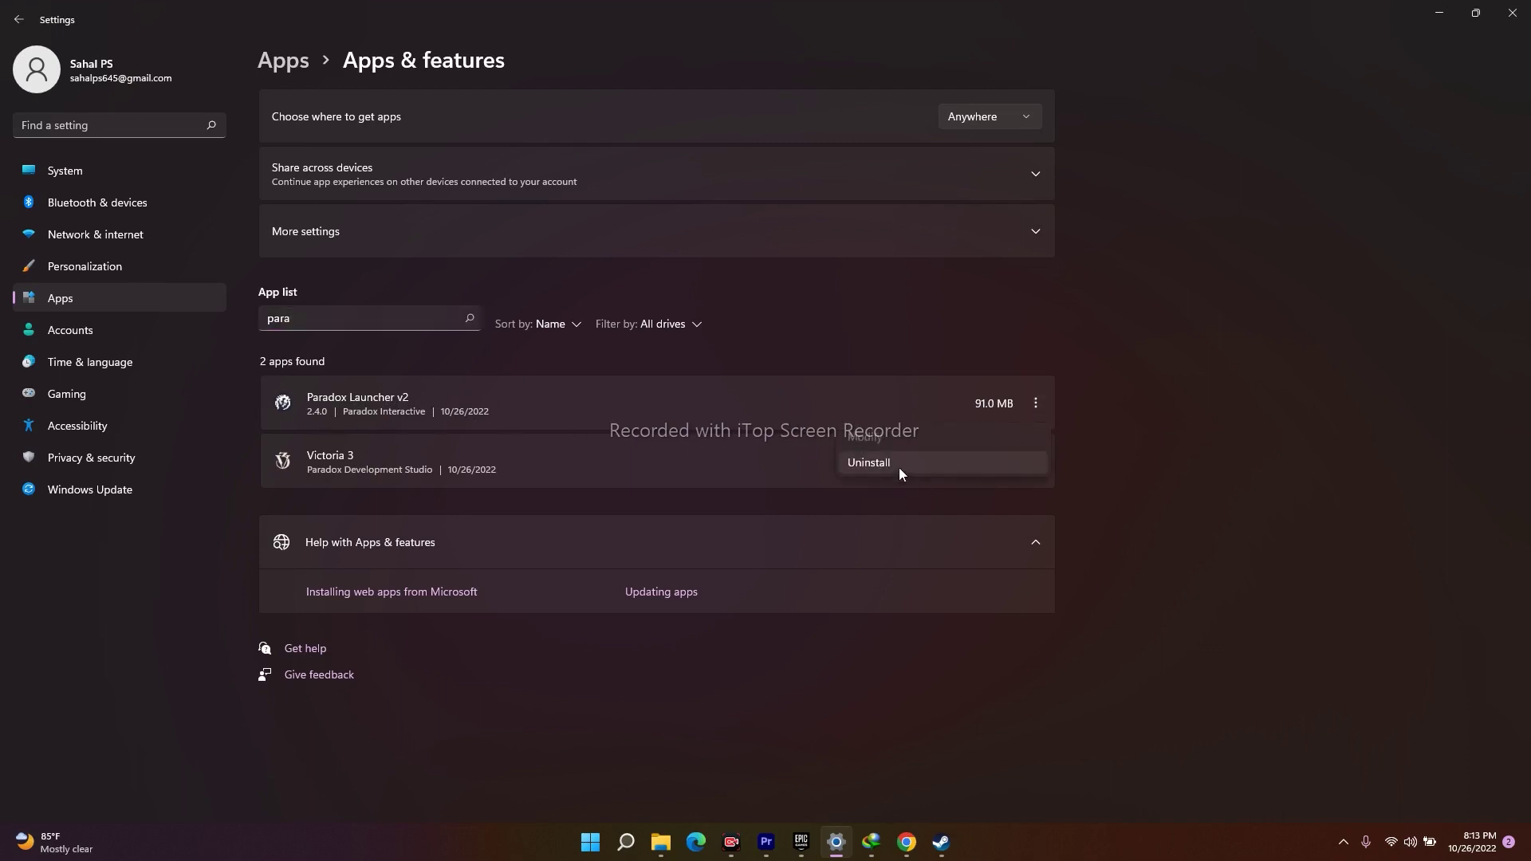
left_click(874, 638)
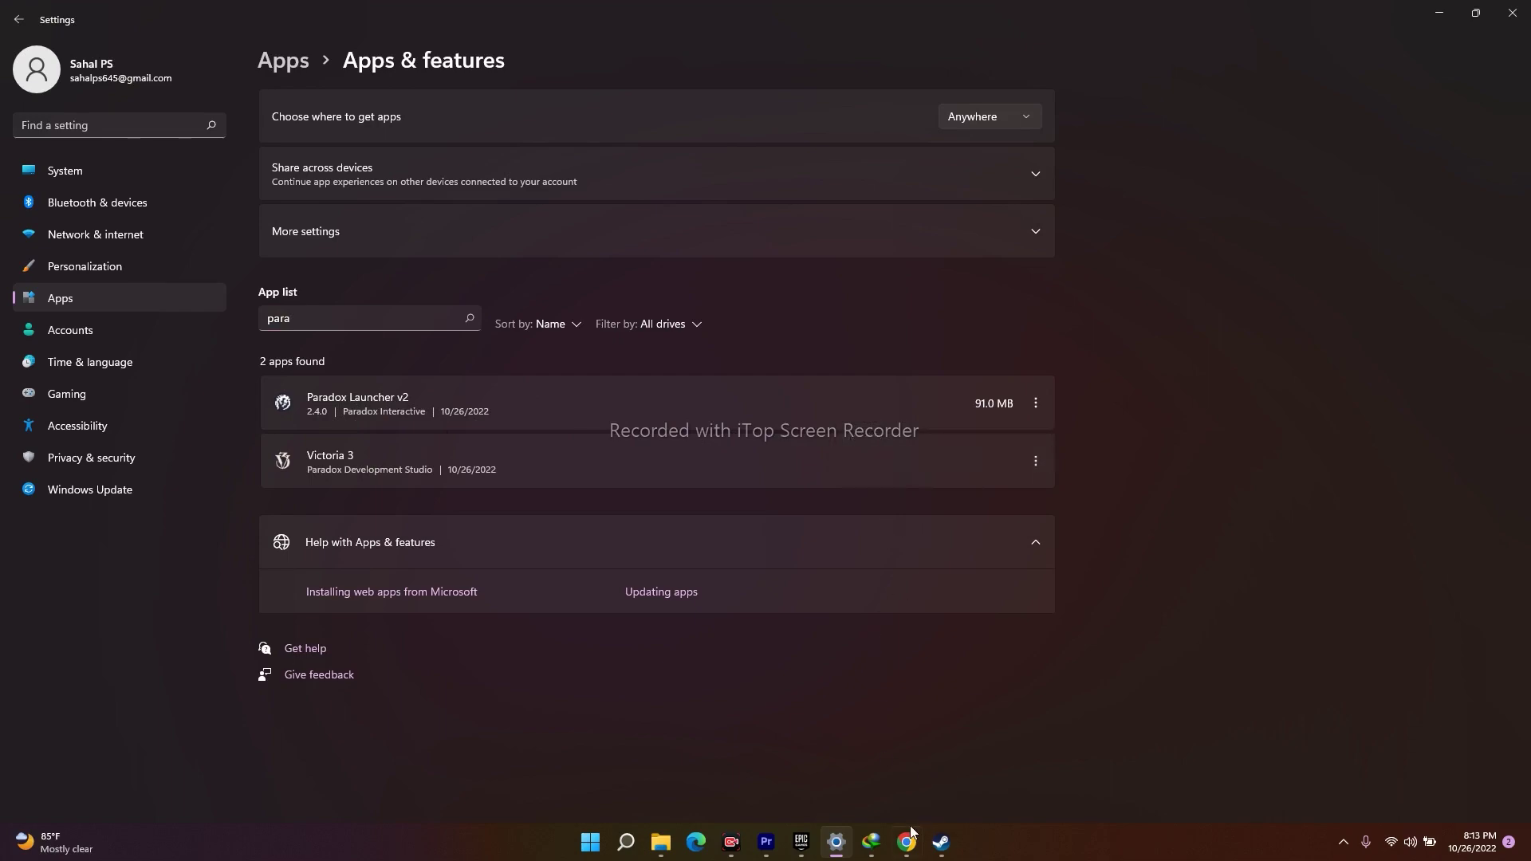